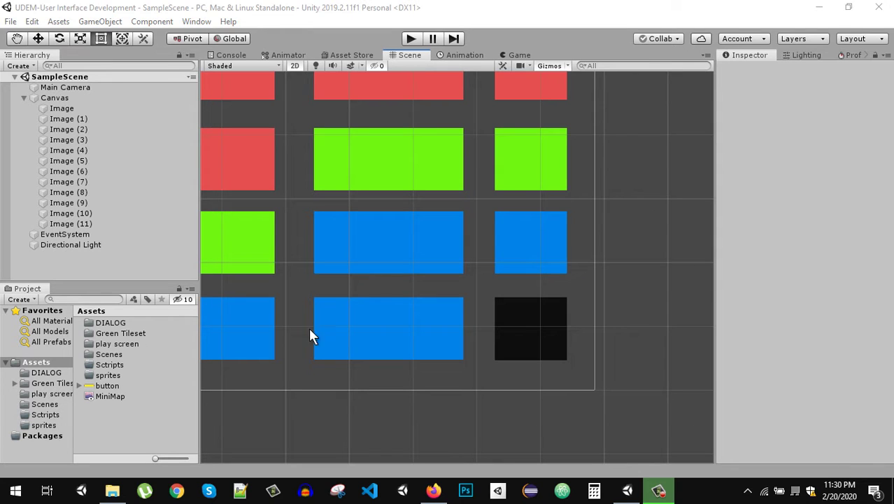
Inspect the Canvas's properties, and select the black Image (11) with its anchors in the scene.
{"action": "left_click", "coordinate": [73, 100]}
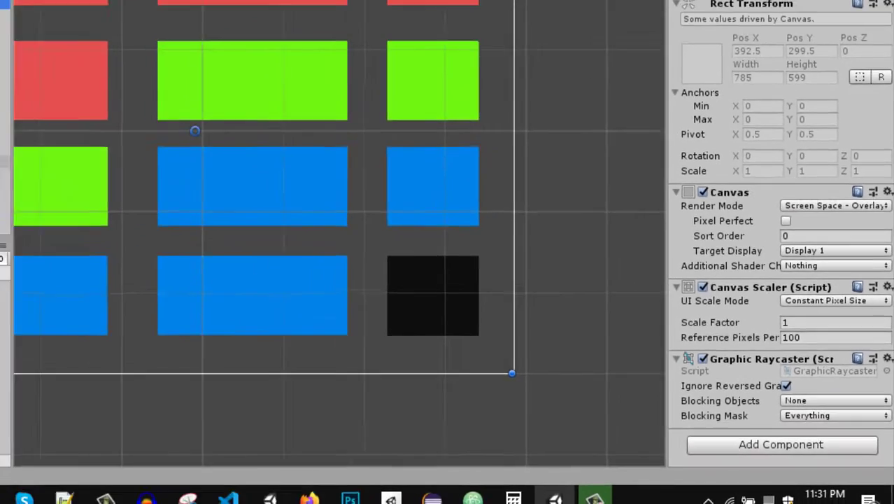
{"action": "left_click", "coordinate": [70, 223]}
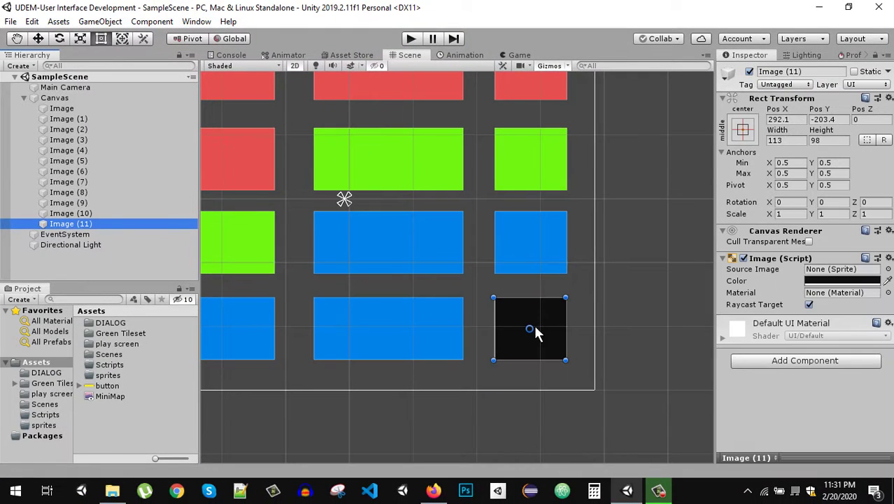
{"action": "scroll", "coordinate": [528, 336], "scroll_direction": "up", "scroll_amount": 6}
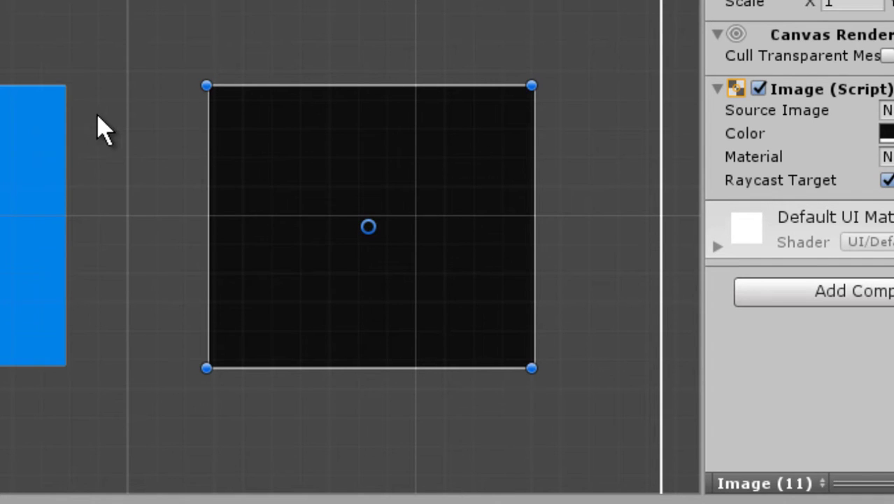
{"action": "scroll", "coordinate": [101, 130], "scroll_direction": "down", "scroll_amount": 1}
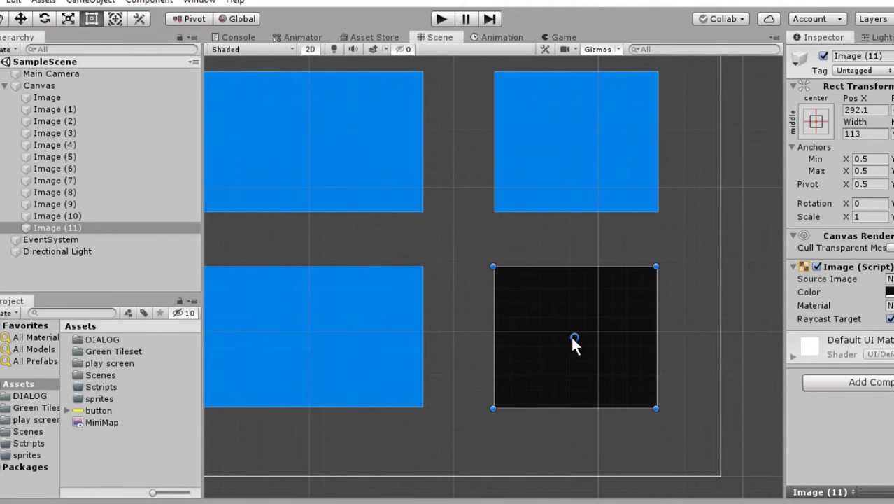
{"action": "scroll", "coordinate": [463, 254], "scroll_direction": "up", "scroll_amount": 3}
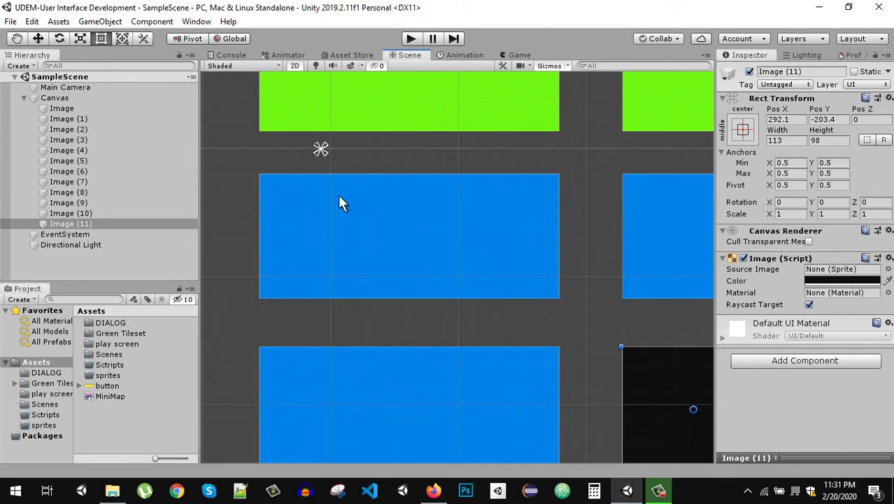
{"action": "scroll", "coordinate": [619, 285], "scroll_direction": "down", "scroll_amount": 1}
{"action": "middle_click_drag", "start_coordinate": [619, 284], "coordinate": [505, 221]}
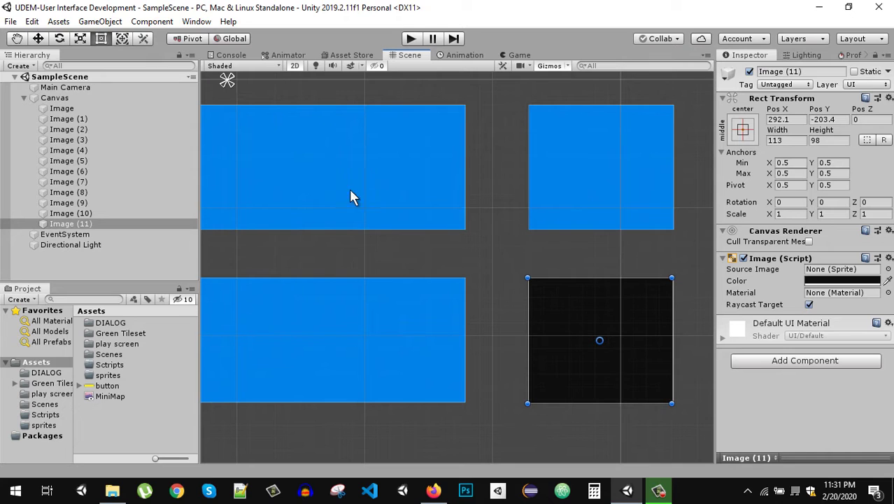
Float the Game view and shrink it to check how the images respond, and dock it again and return to the Scene view.
{"action": "left_click_drag", "start_coordinate": [519, 55], "coordinate": [386, 175]}
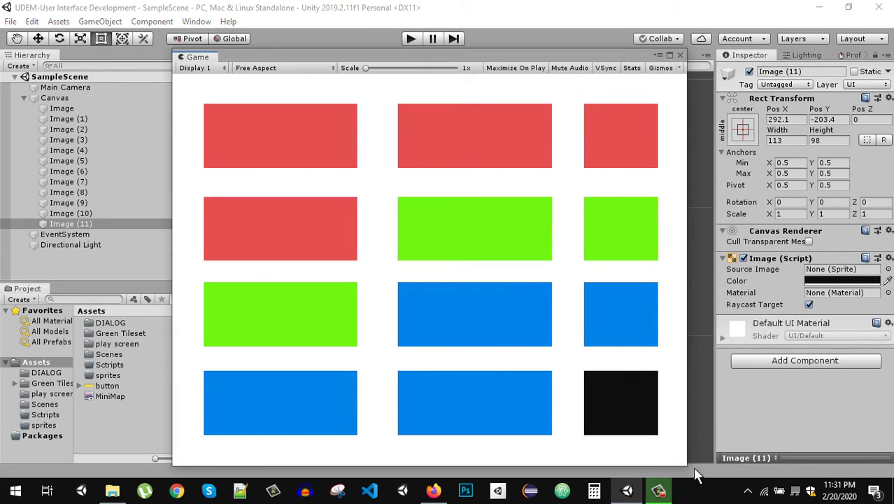
{"action": "left_click_drag", "start_coordinate": [683, 465], "coordinate": [604, 394]}
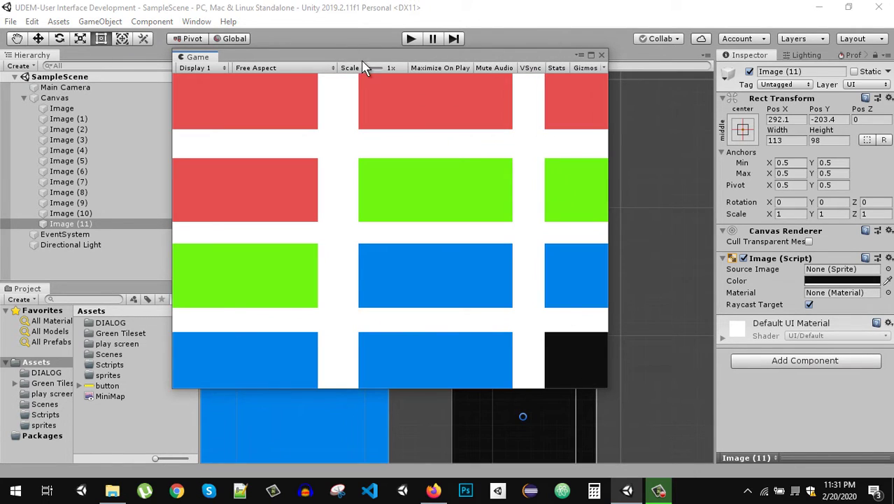
{"action": "left_click_drag", "start_coordinate": [361, 58], "coordinate": [453, 219]}
{"action": "left_click_drag", "start_coordinate": [290, 218], "coordinate": [516, 56]}
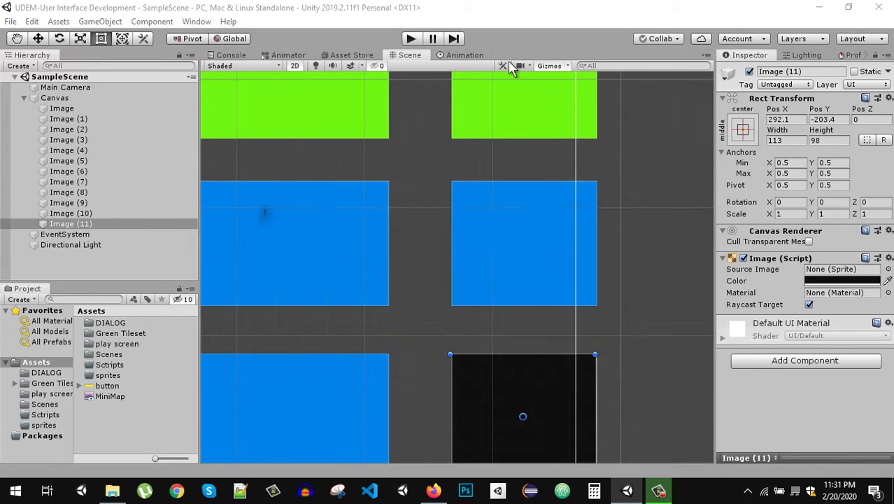
{"action": "left_click", "coordinate": [411, 56]}
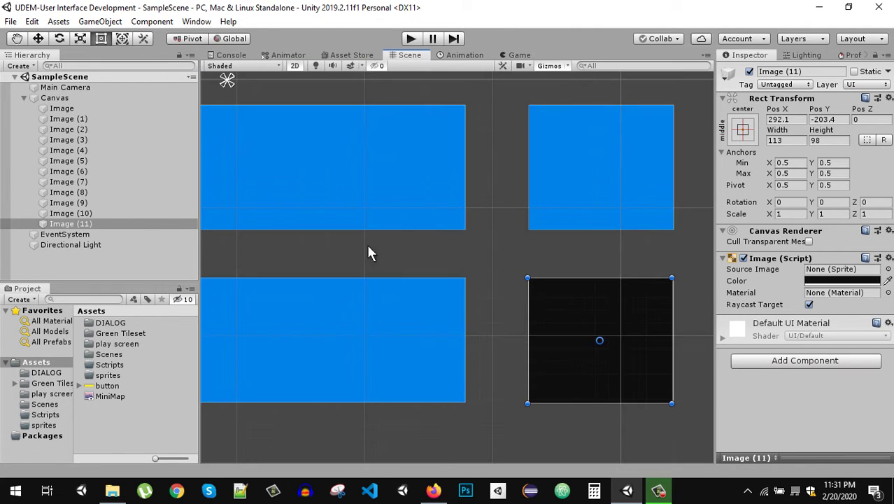
Spread the black image's anchors so that they sit at its four corners.
{"action": "middle_click_drag", "start_coordinate": [274, 147], "coordinate": [351, 176]}
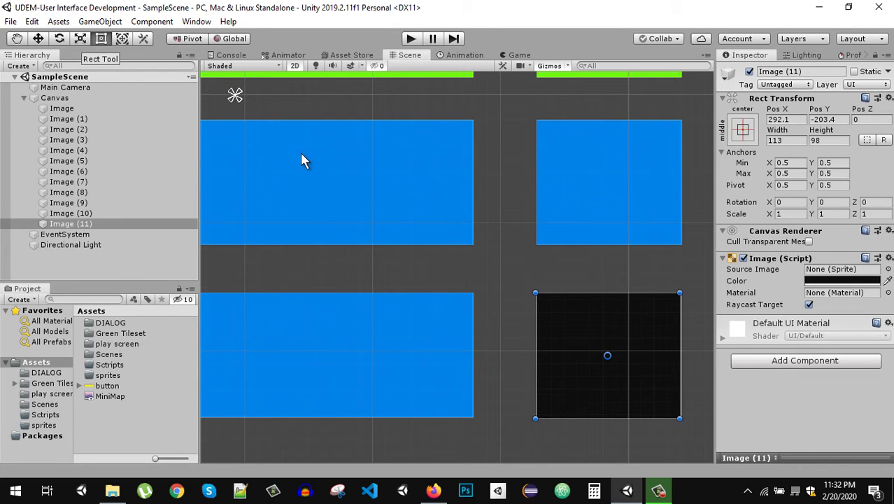
{"action": "left_click_drag", "start_coordinate": [238, 98], "coordinate": [684, 429]}
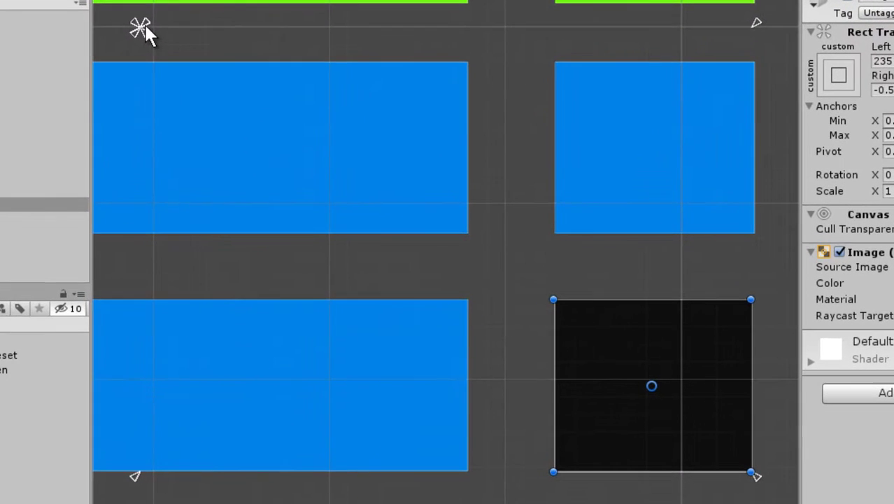
{"action": "left_click_drag", "start_coordinate": [189, 69], "coordinate": [542, 290]}
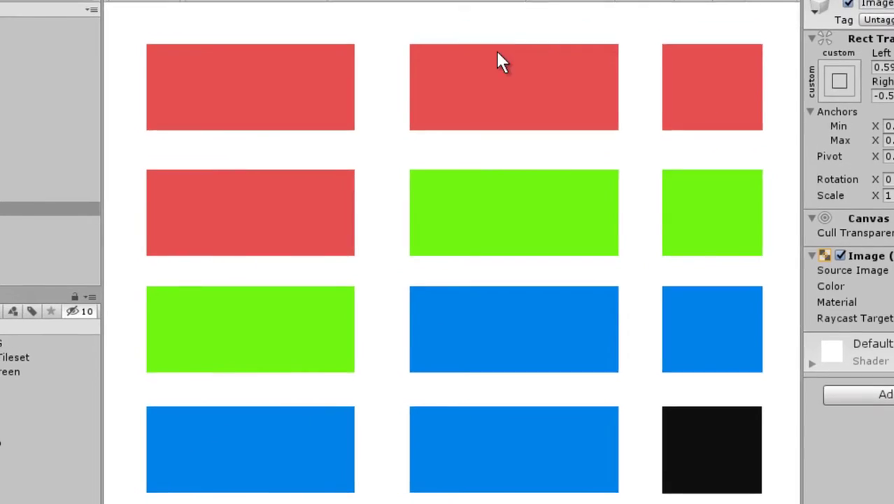
Test the corner-anchored black image by resizing a floating Game view smaller and larger, and redock it and return to the Scene view.
{"action": "left_click_drag", "start_coordinate": [496, 50], "coordinate": [468, 232]}
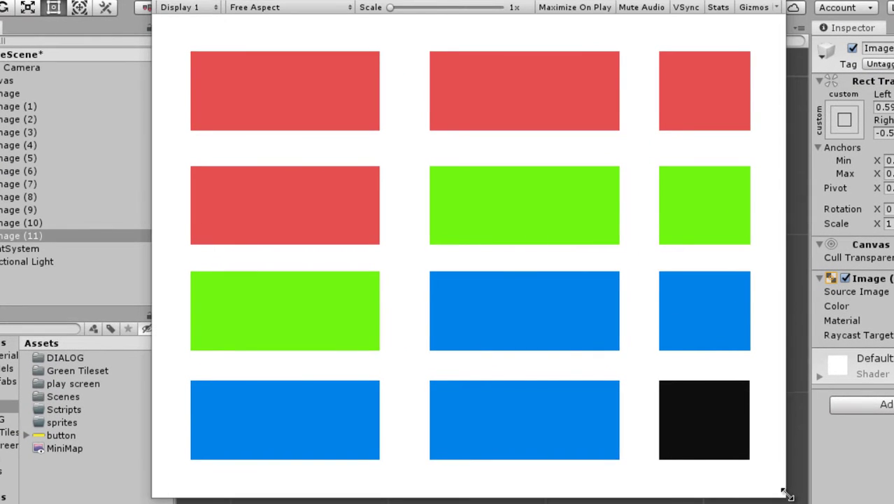
{"action": "left_click_drag", "start_coordinate": [788, 494], "coordinate": [588, 322]}
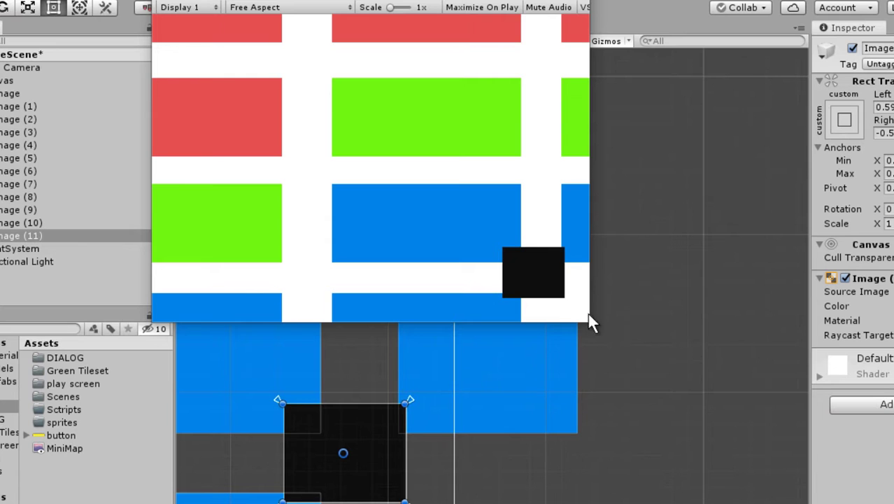
{"action": "left_click_drag", "start_coordinate": [588, 320], "coordinate": [888, 500]}
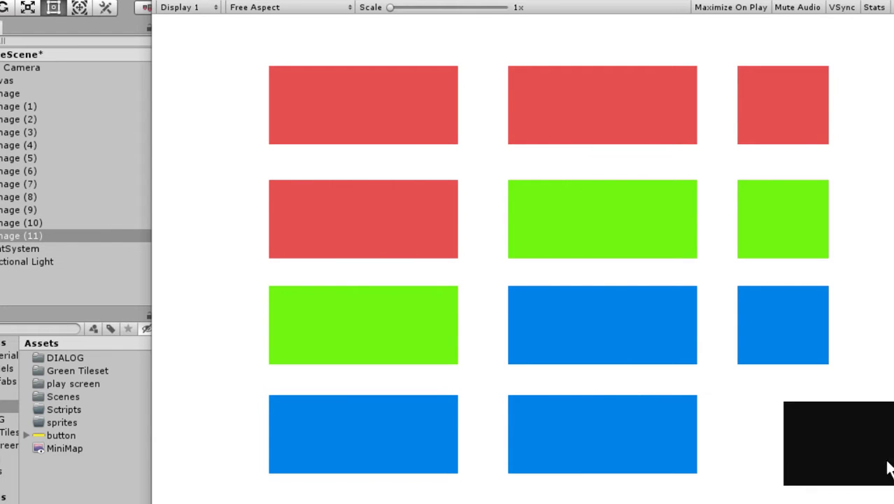
{"action": "left_click_drag", "start_coordinate": [577, 3], "coordinate": [529, 133]}
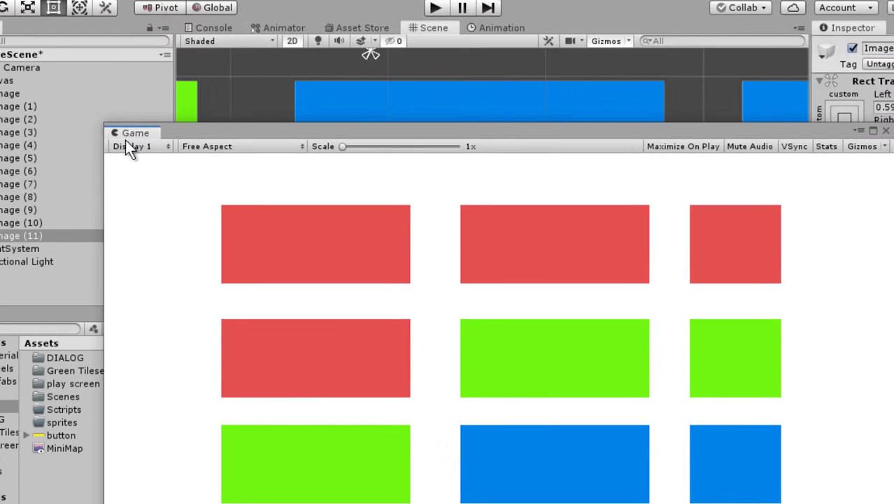
{"action": "left_click_drag", "start_coordinate": [142, 132], "coordinate": [575, 24]}
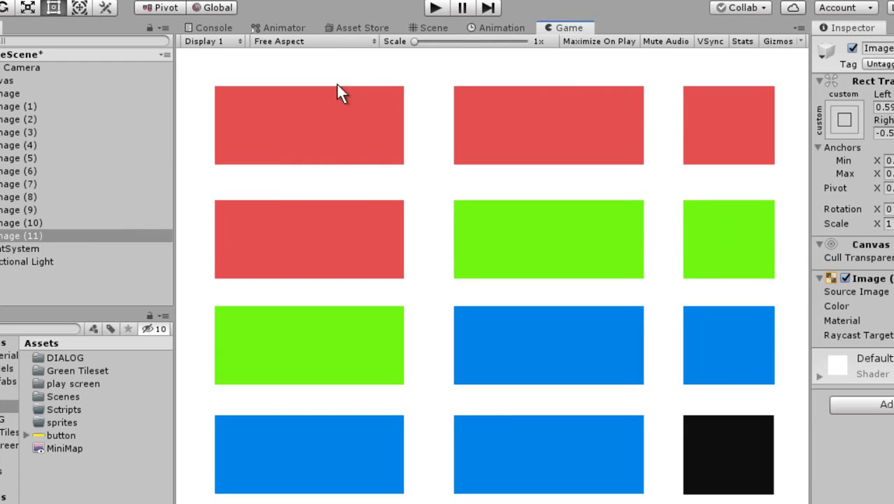
{"action": "left_click", "coordinate": [431, 28]}
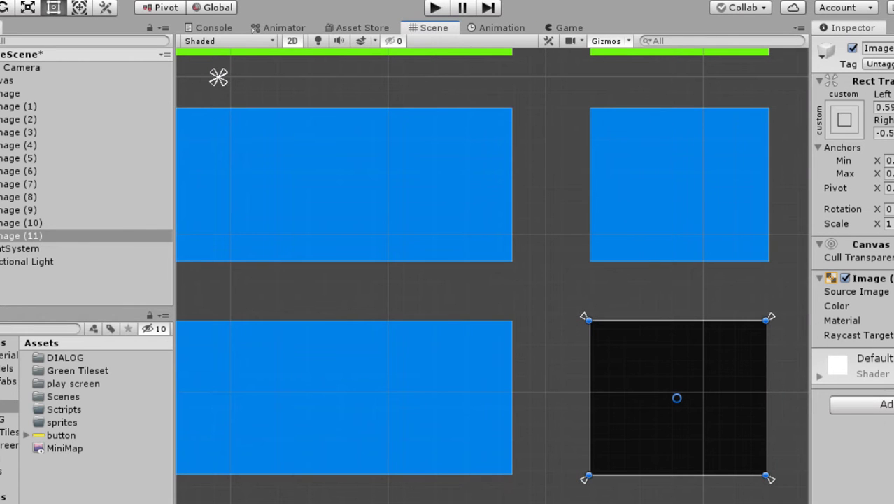
Collapse the black image's anchors onto its upper-left corner, and spread them to about Min (0.78, 0.19) and Max (0.85, 0.255).
{"action": "left_click_drag", "start_coordinate": [770, 480], "coordinate": [589, 320]}
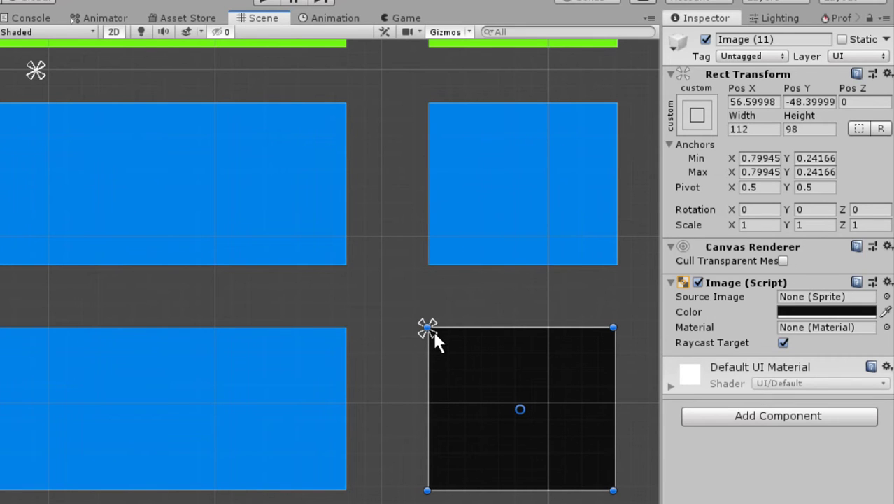
{"action": "left_click_drag", "start_coordinate": [434, 332], "coordinate": [505, 378]}
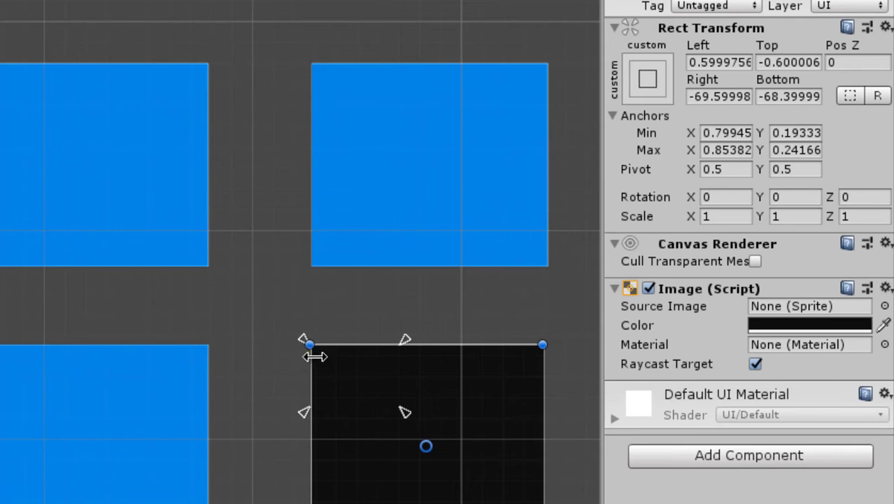
{"action": "left_click_drag", "start_coordinate": [302, 336], "coordinate": [273, 320]}
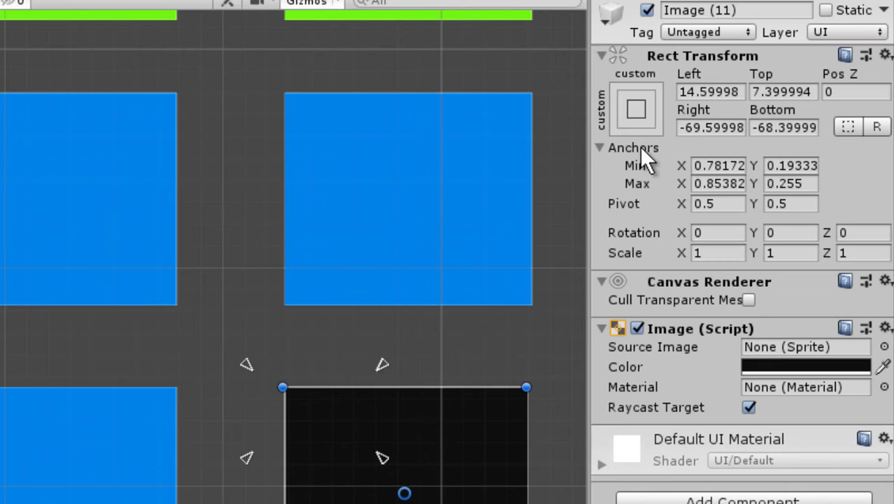
Set the black image's Left and Top offsets from its anchors to 0.
{"action": "left_click", "coordinate": [700, 92]}
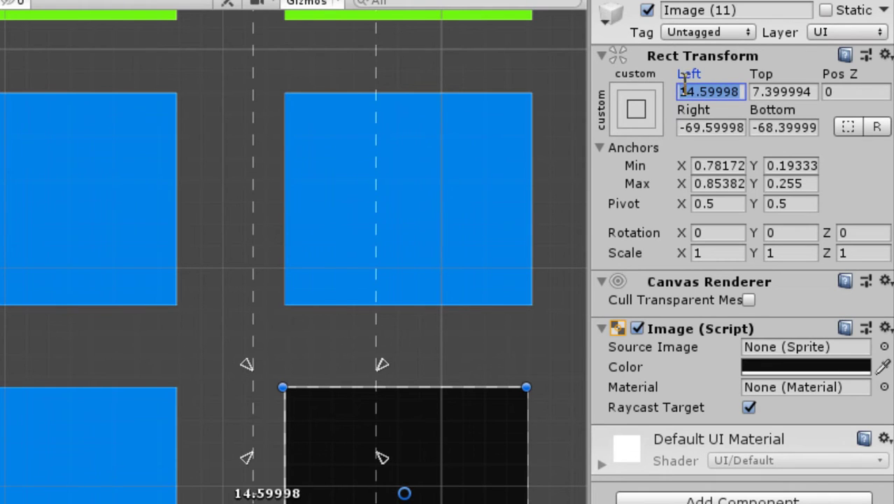
{"action": "type", "text": "0"}
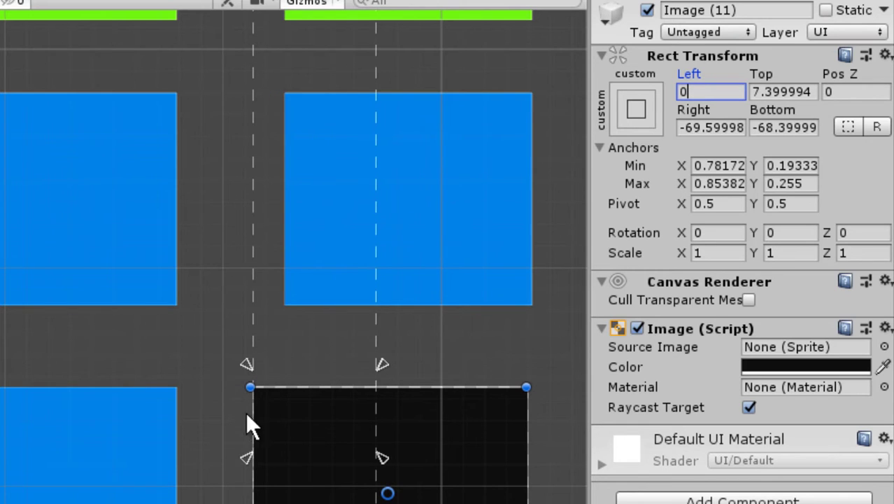
{"action": "scroll", "coordinate": [250, 427], "scroll_direction": "up", "scroll_amount": 2}
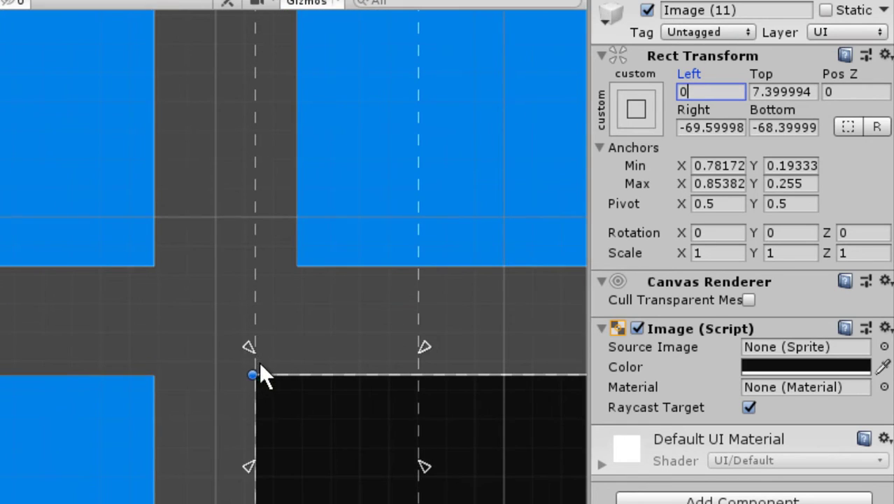
{"action": "left_click", "coordinate": [782, 92]}
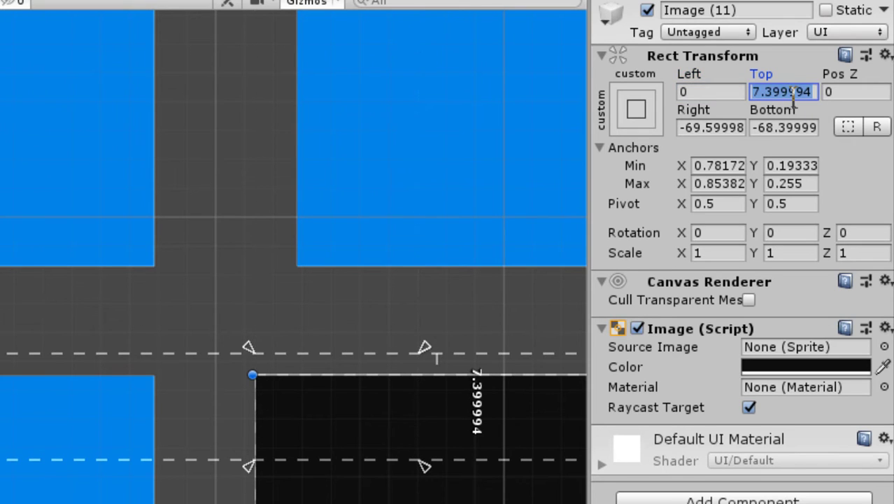
{"action": "type", "text": "0"}
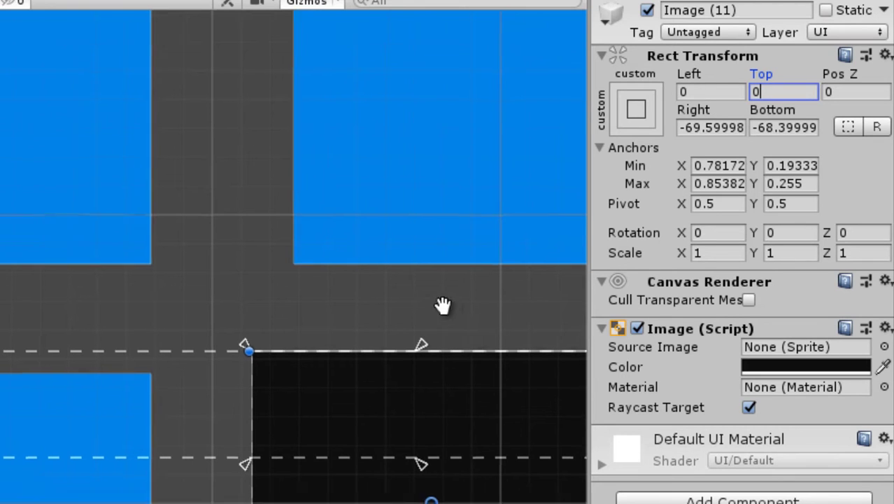
Set the black image's Right and Bottom offsets from its anchors to 0.
{"action": "middle_click_drag", "start_coordinate": [441, 305], "coordinate": [219, 181]}
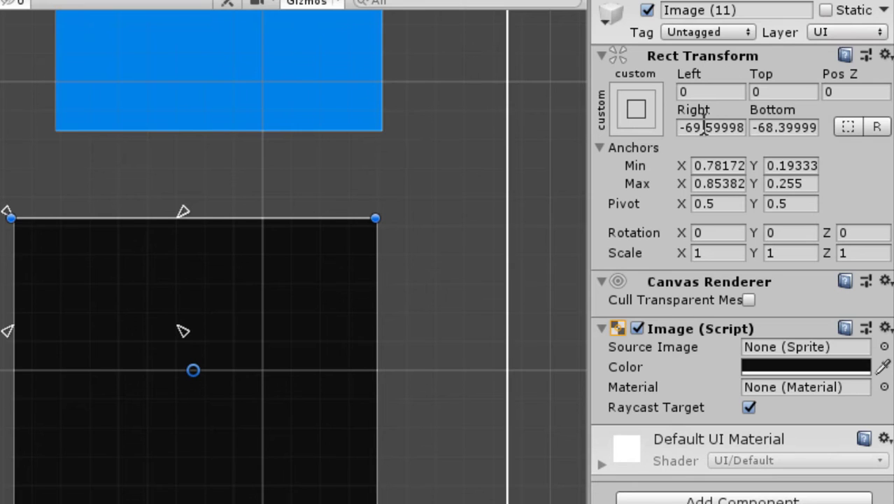
{"action": "left_click", "coordinate": [703, 126]}
{"action": "type", "text": "0"}
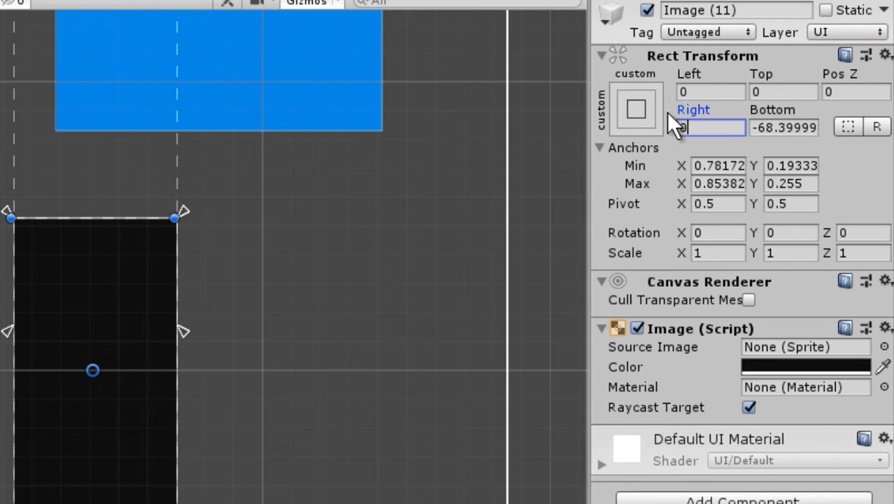
{"action": "left_click", "coordinate": [776, 127]}
{"action": "type", "text": "0"}
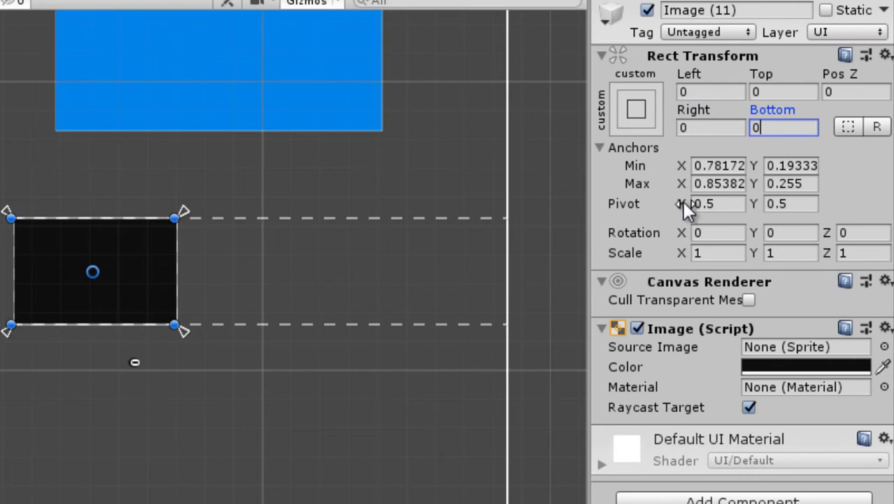
Bring all four anchors of the resized black image together at its upper-left corner.
{"action": "left_click", "coordinate": [33, 242]}
{"action": "left_click", "coordinate": [159, 271]}
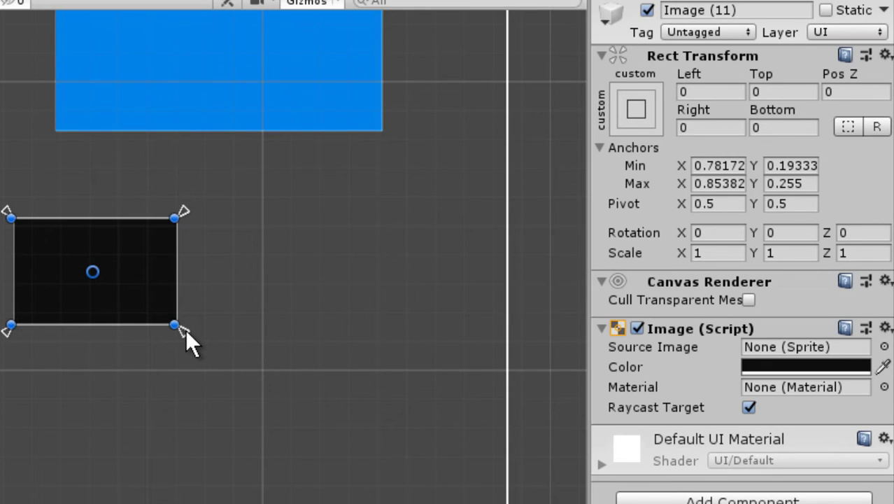
{"action": "left_click_drag", "start_coordinate": [181, 326], "coordinate": [21, 224]}
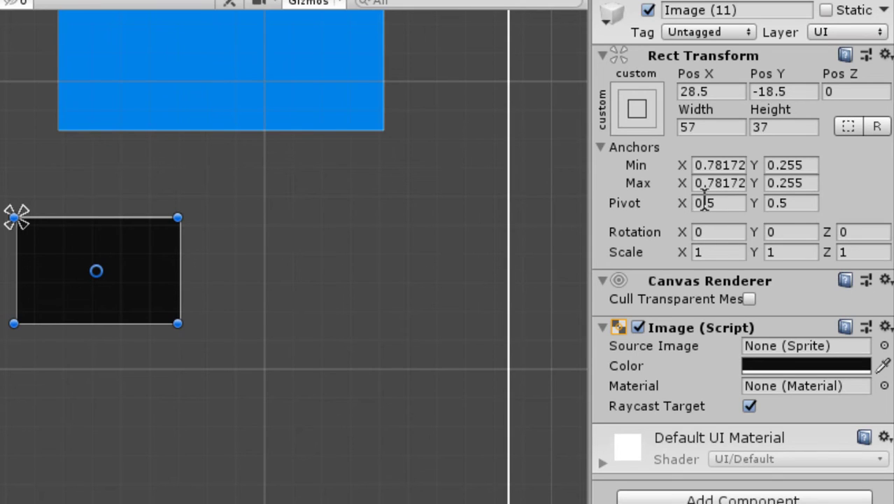
Move the black image's pivot horizontally toward its right edge, and reset Pivot X to 0.5.
{"action": "left_click_drag", "start_coordinate": [96, 272], "coordinate": [149, 272]}
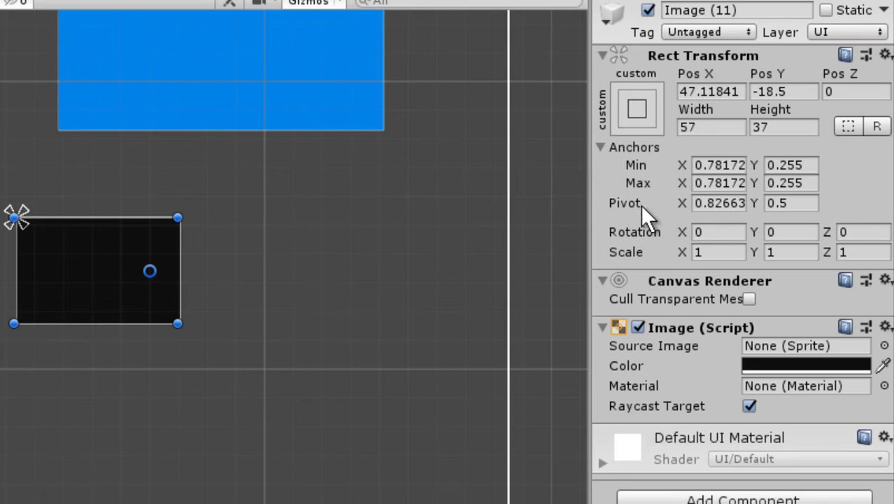
{"action": "left_click", "coordinate": [715, 203]}
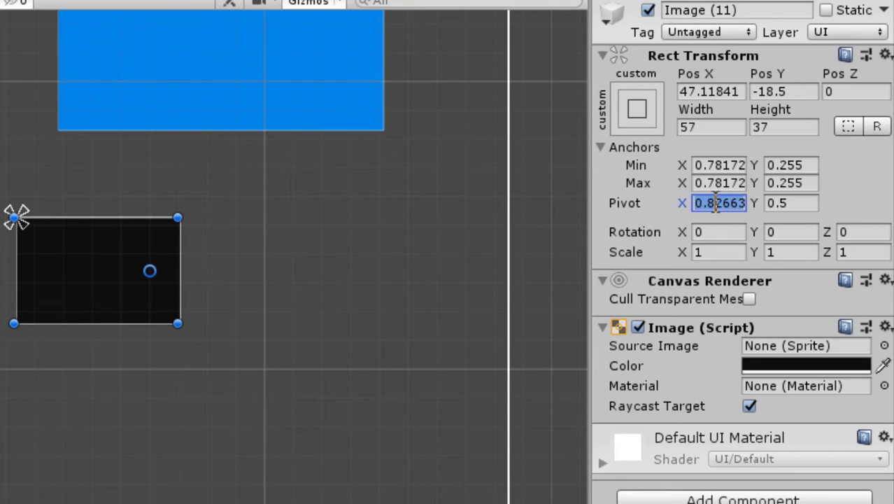
{"action": "type", "text": "0.5"}
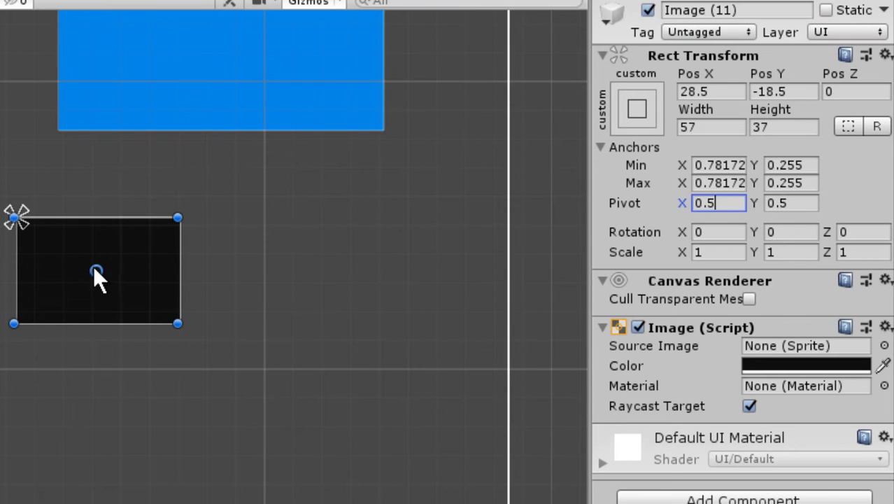
Set the black image's pivot to X 0 and Y 0, at its lower-left corner.
{"action": "double_click", "coordinate": [710, 210]}
{"action": "type", "text": "0"}
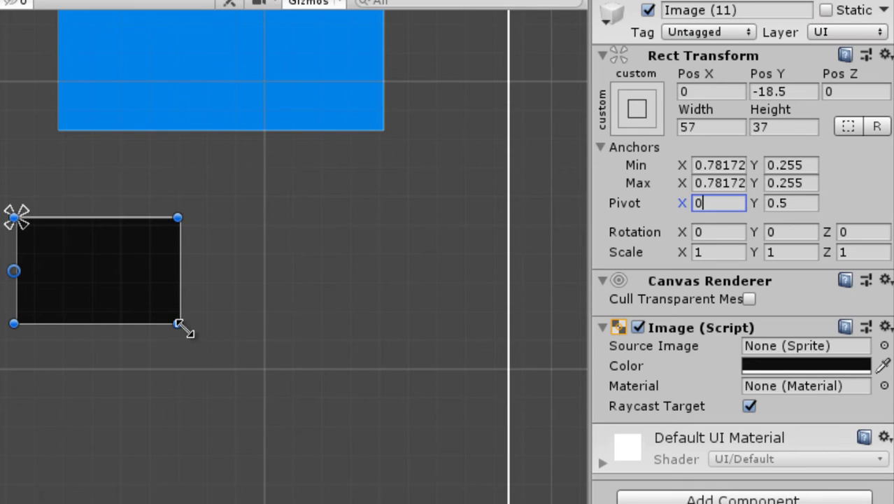
{"action": "left_click", "coordinate": [801, 205]}
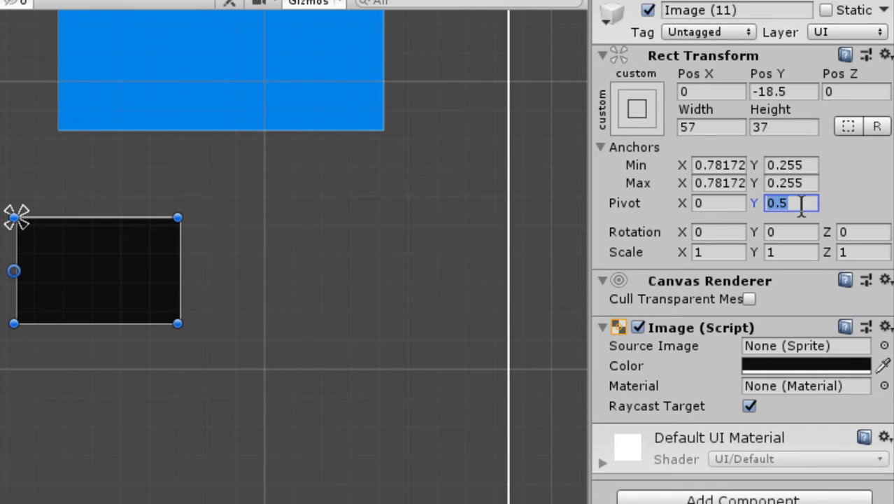
{"action": "type", "text": "0"}
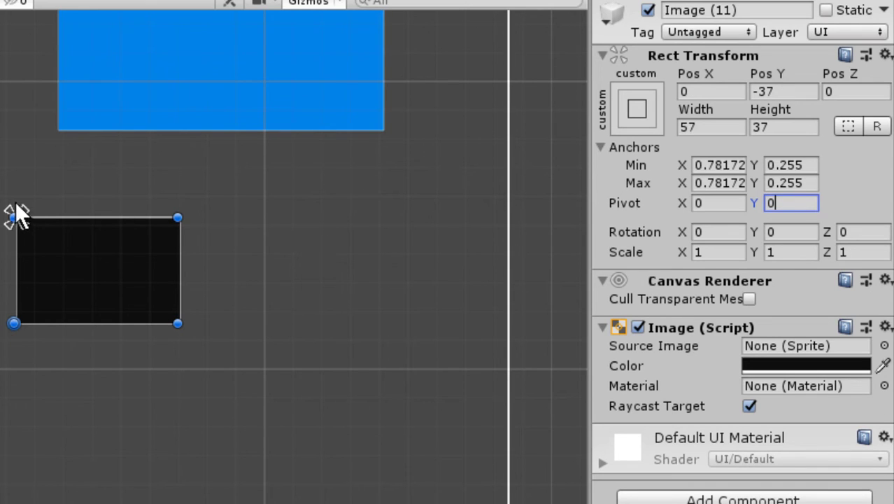
Set the black image's Pivot Y to 1, and undo a trial adjustment made at its upper-left corner.
{"action": "left_click_drag", "start_coordinate": [810, 204], "coordinate": [722, 202]}
{"action": "type", "text": "1"}
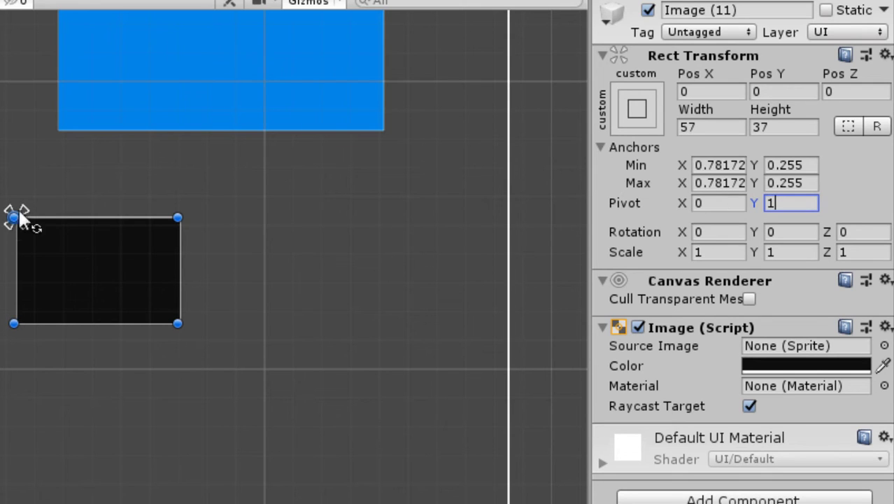
{"action": "left_click_drag", "start_coordinate": [9, 222], "coordinate": [80, 253]}
{"action": "key", "text": "ctrl+z"}
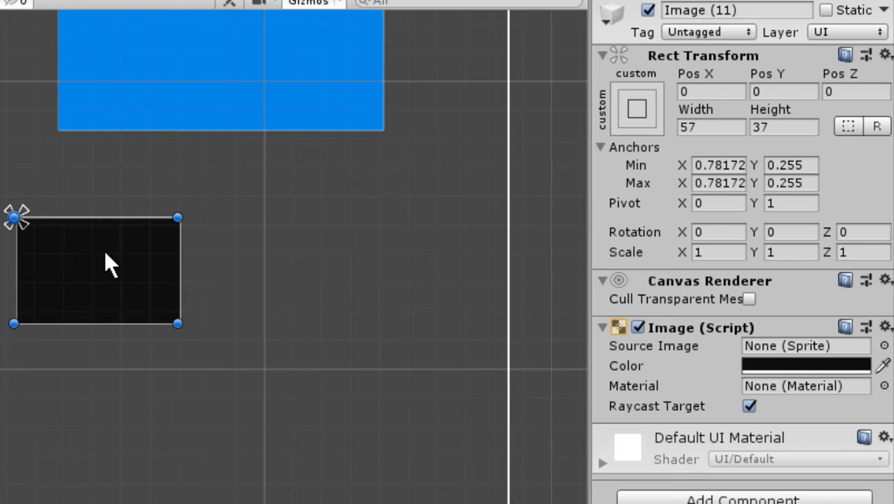
Return the black image's pivot to its centre with X 0.5 and Y 0.5.
{"action": "left_click", "coordinate": [727, 202]}
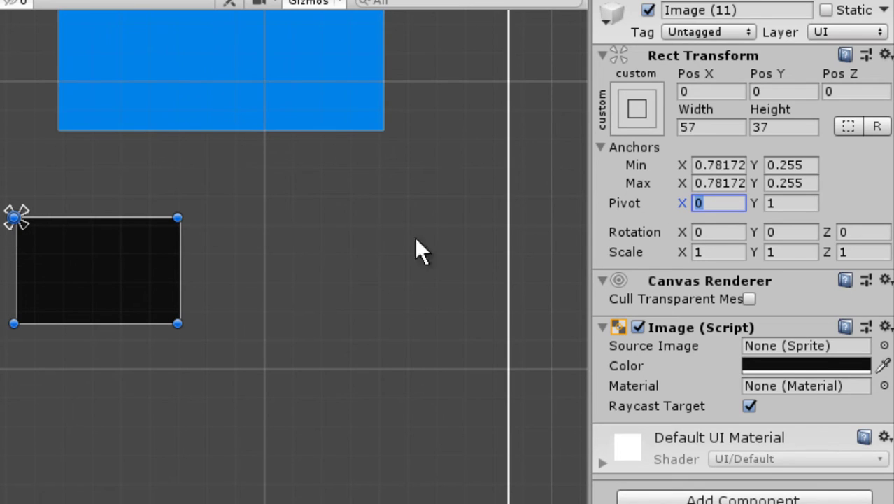
{"action": "type", "text": "0.5"}
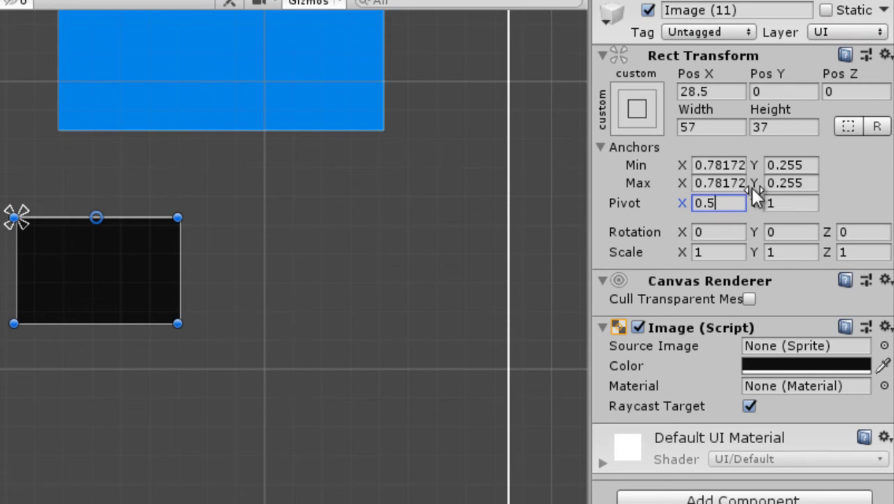
{"action": "left_click", "coordinate": [808, 203]}
{"action": "type", "text": "0.5"}
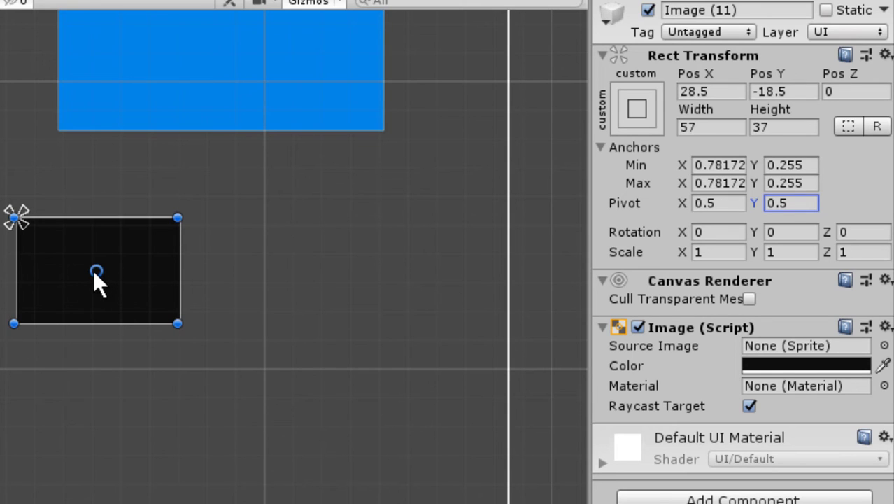
Move the black image's pivot to its upper-right corner and rotate the image around it to about -24.3 degrees in Z.
{"action": "left_click_drag", "start_coordinate": [94, 271], "coordinate": [176, 219]}
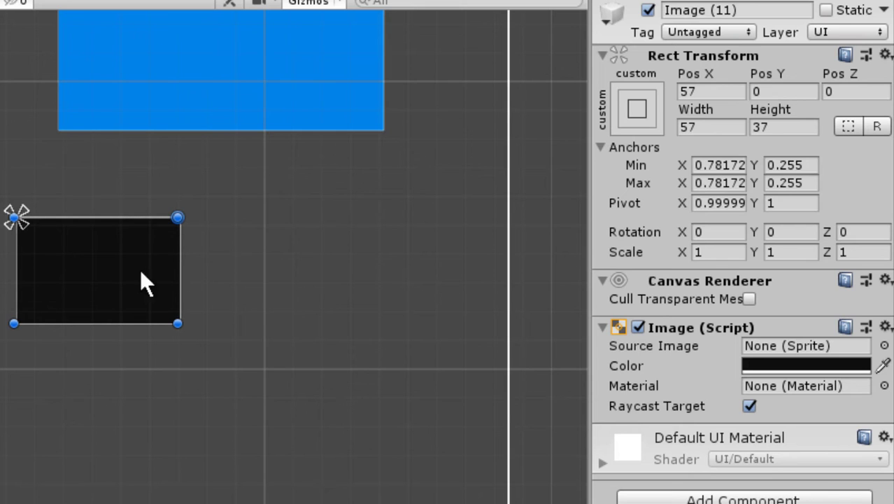
{"action": "key", "text": "e"}
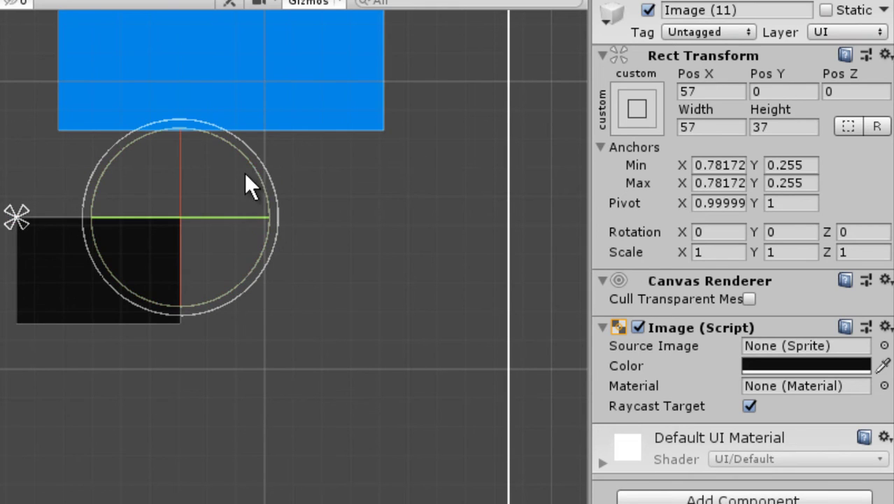
{"action": "left_click_drag", "start_coordinate": [255, 162], "coordinate": [175, 217]}
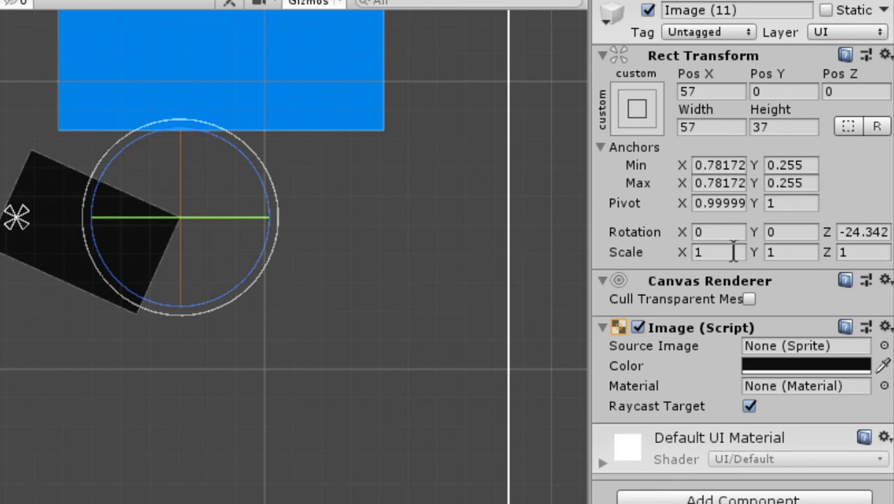
Set the rotated black image's pivot to X 0.5 and Y 0.5, and rotate the image around its centre.
{"action": "left_click", "coordinate": [732, 209]}
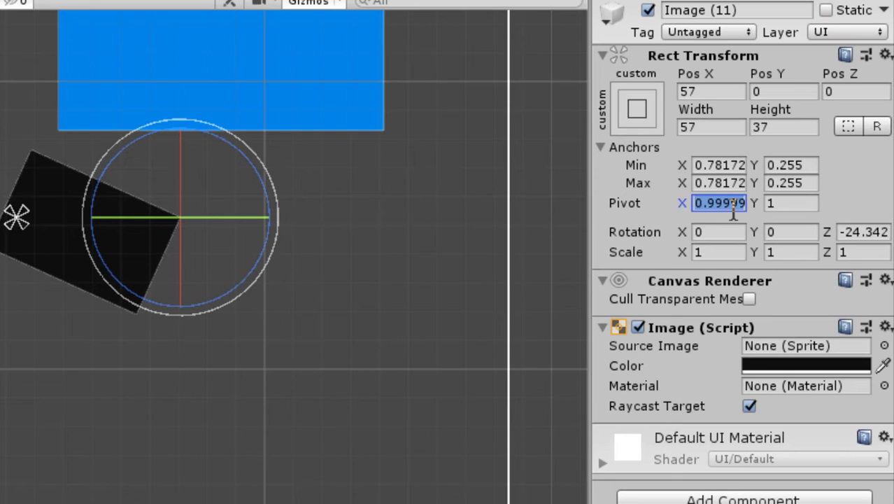
{"action": "type", "text": "0.5"}
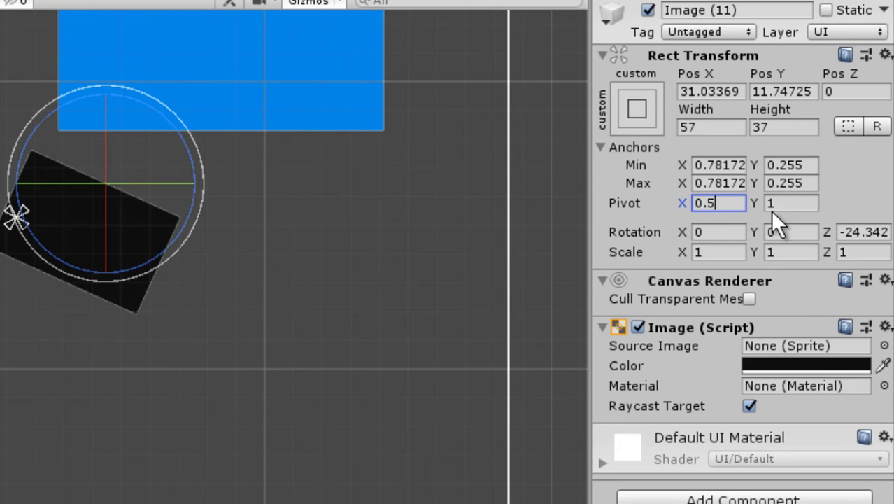
{"action": "key", "text": "Tab"}
{"action": "type", "text": "0.5"}
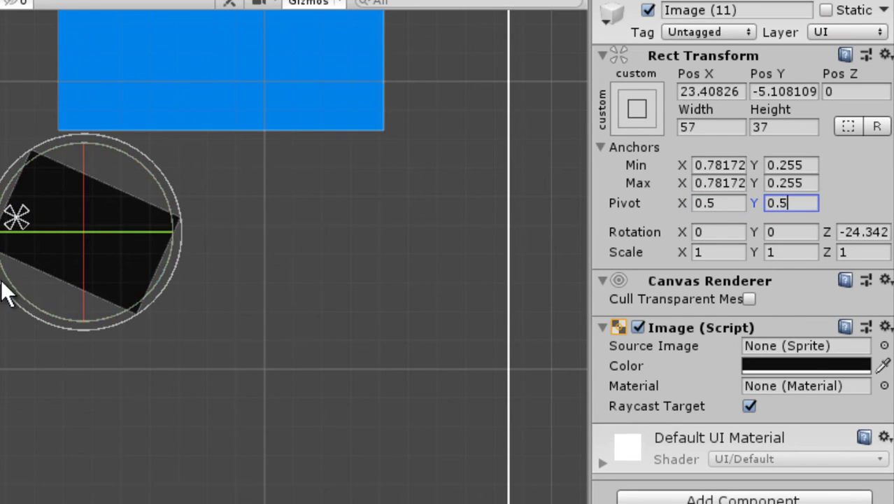
{"action": "left_click_drag", "start_coordinate": [138, 167], "coordinate": [156, 255]}
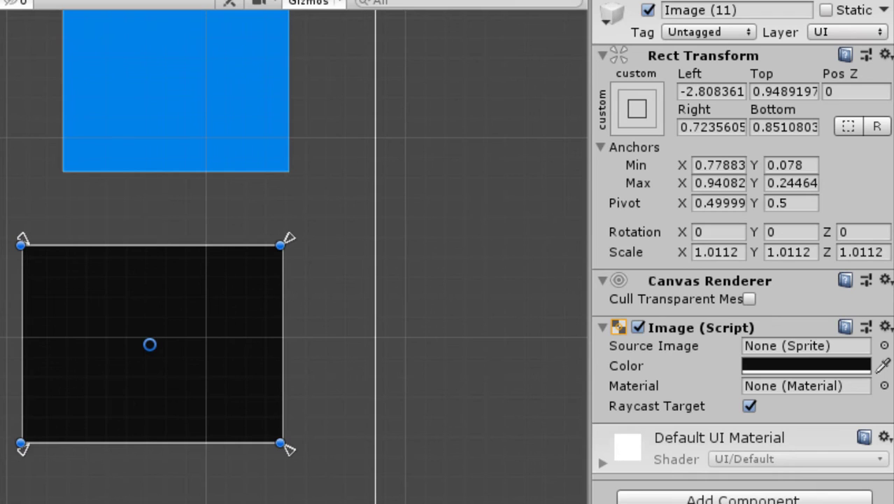
Scale the black image uniformly around its central pivot, up to about 1.98 and back down to about 1.18.
{"action": "key", "text": "w"}
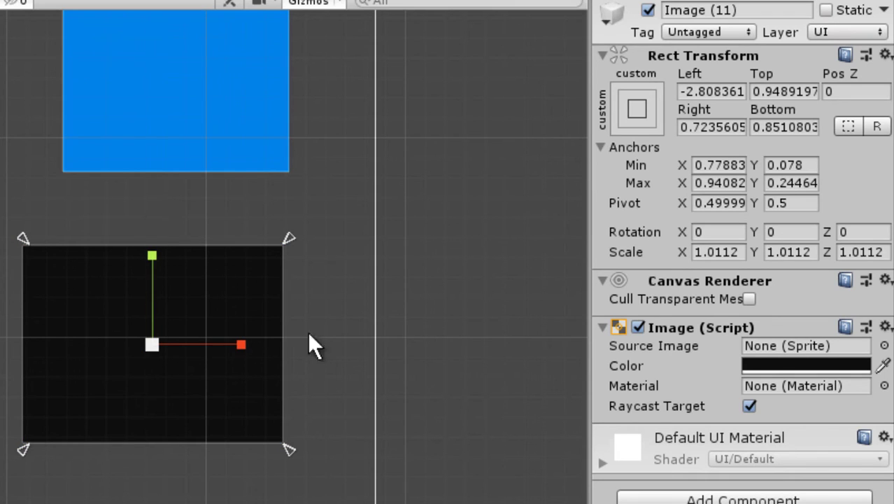
{"action": "key", "text": "r"}
{"action": "left_click_drag", "start_coordinate": [156, 342], "coordinate": [207, 360]}
{"action": "key", "text": "w"}
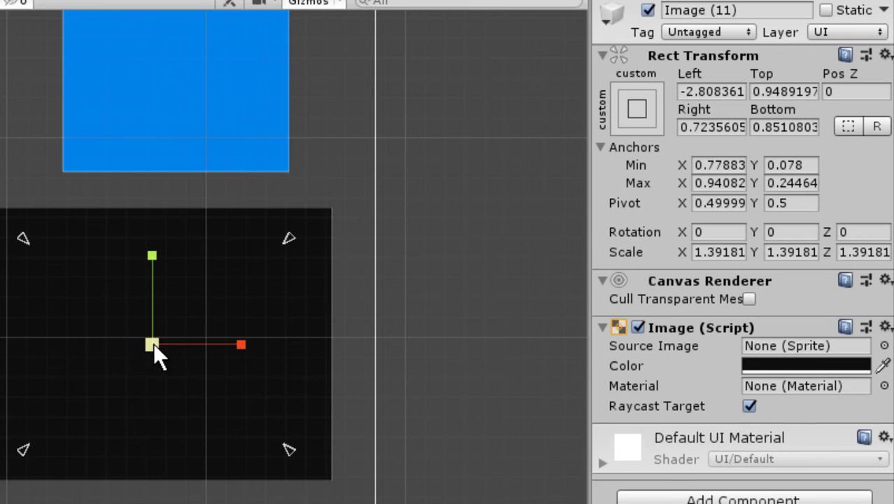
{"action": "mouse_move", "coordinate": [153, 342]}
{"action": "left_mouse_down"}
{"action": "mouse_move", "coordinate": [179, 348]}
{"action": "mouse_move", "coordinate": [149, 346]}
{"action": "mouse_move", "coordinate": [169, 344]}
{"action": "left_mouse_up"}
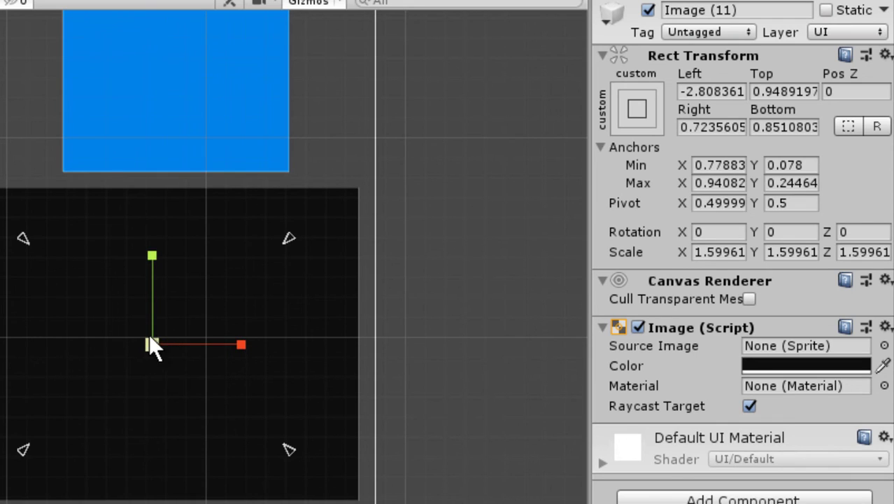
{"action": "left_click_drag", "start_coordinate": [151, 343], "coordinate": [178, 344]}
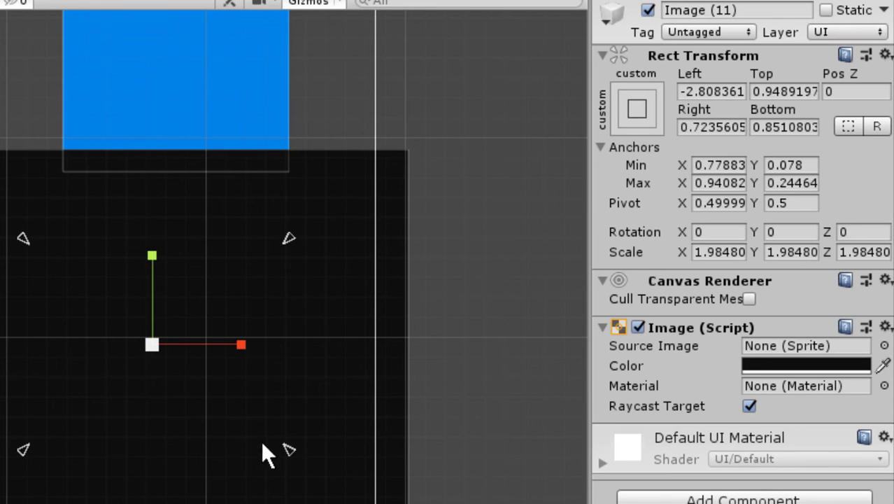
{"action": "left_click_drag", "start_coordinate": [151, 342], "coordinate": [125, 371]}
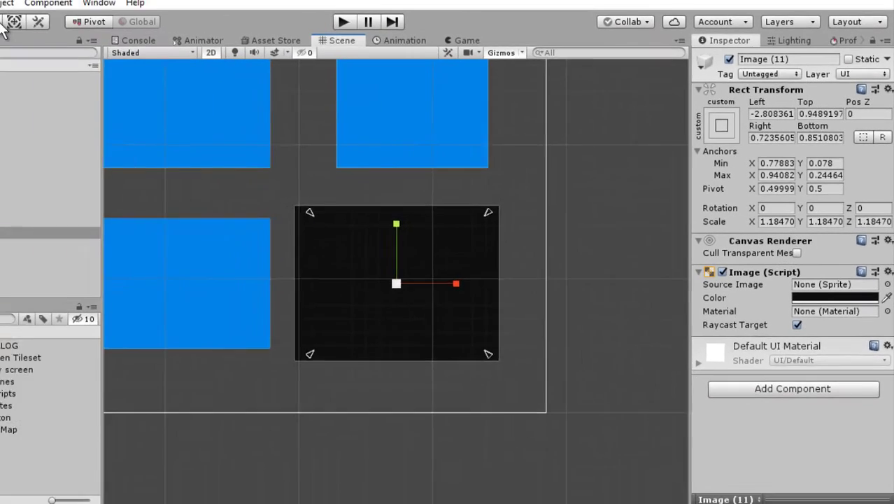
Move the black image's pivot to its upper-right corner and scale the image uniformly from there to about 1.13.
{"action": "left_click", "coordinate": [101, 38]}
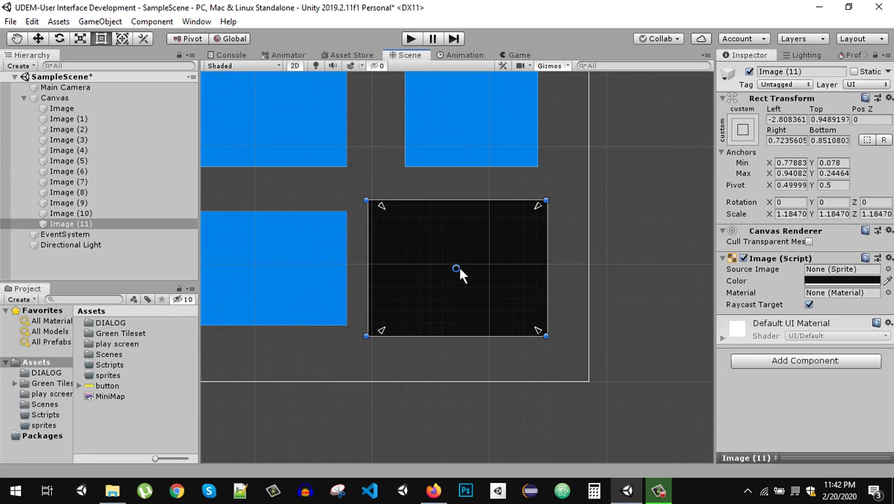
{"action": "left_click_drag", "start_coordinate": [460, 268], "coordinate": [547, 203]}
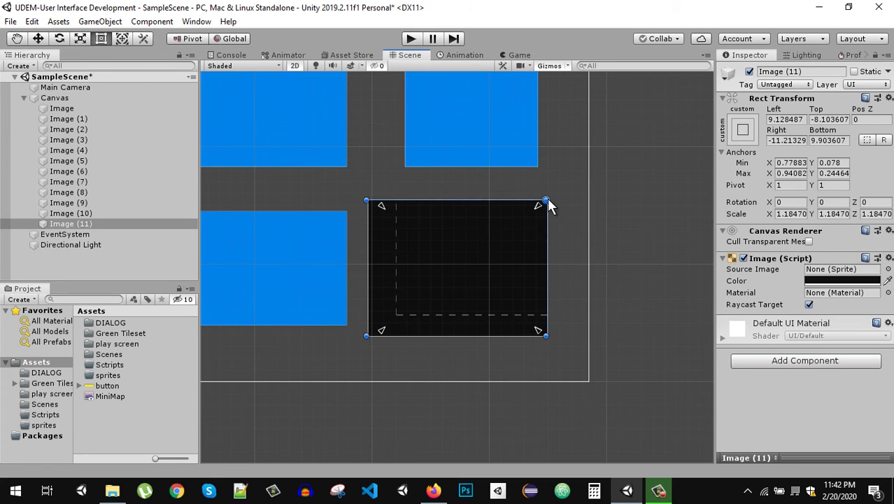
{"action": "left_click", "coordinate": [79, 38]}
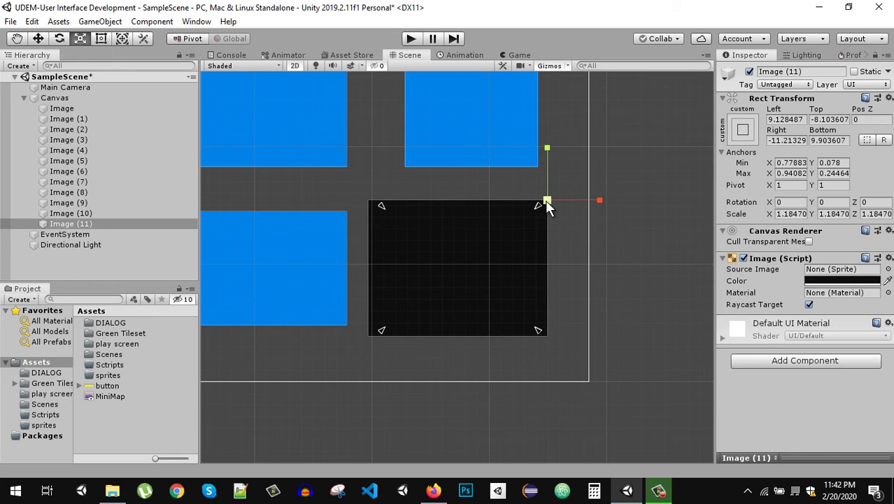
{"action": "mouse_move", "coordinate": [548, 201]}
{"action": "left_mouse_down"}
{"action": "mouse_move", "coordinate": [576, 203]}
{"action": "mouse_move", "coordinate": [512, 202]}
{"action": "mouse_move", "coordinate": [535, 212]}
{"action": "mouse_move", "coordinate": [497, 215]}
{"action": "mouse_move", "coordinate": [544, 209]}
{"action": "left_mouse_up"}
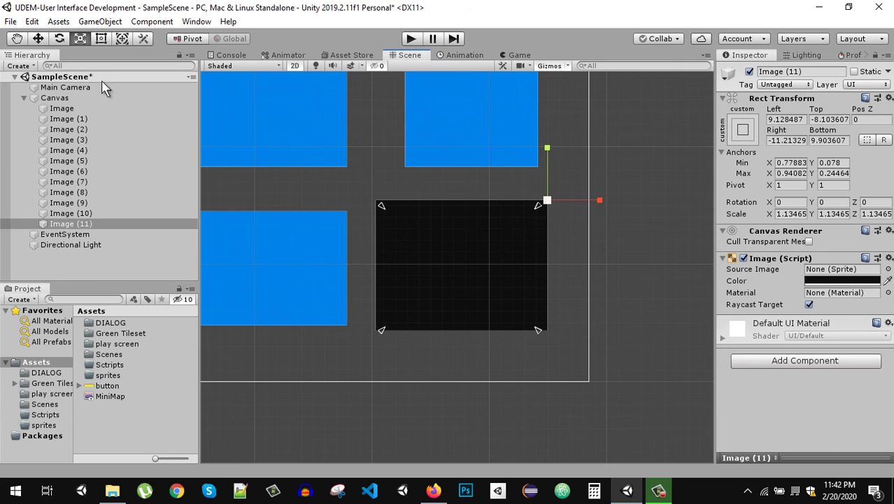
Place Image (11)'s pivot on its lower-right corner and move the image into the canvas's lower-right corner.
{"action": "left_click", "coordinate": [498, 259]}
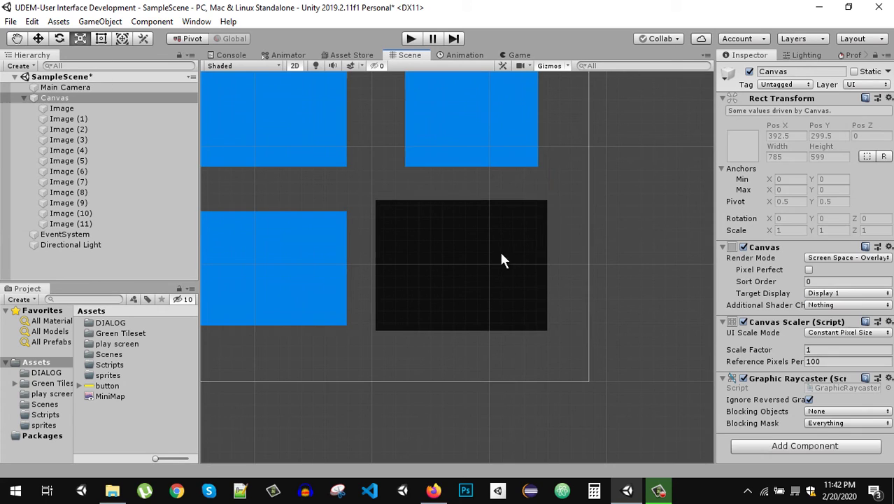
{"action": "left_click", "coordinate": [102, 39]}
{"action": "left_click", "coordinate": [84, 224]}
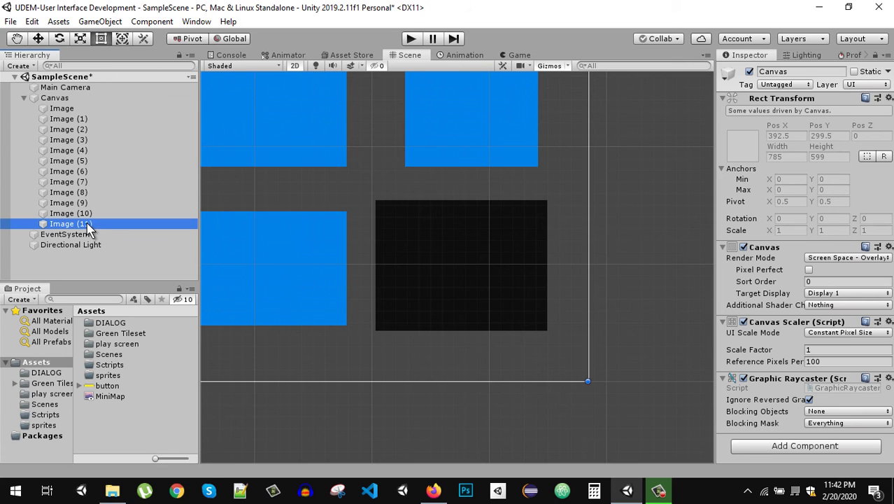
{"action": "left_click_drag", "start_coordinate": [547, 204], "coordinate": [551, 334]}
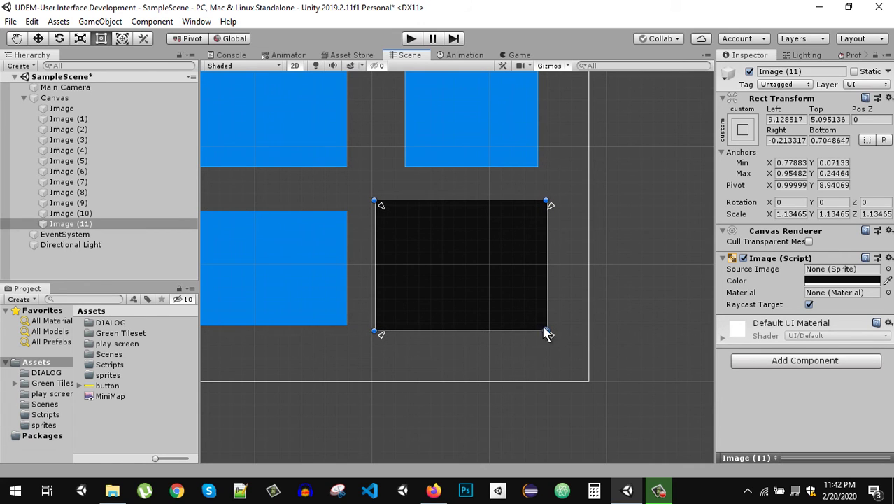
{"action": "left_click_drag", "start_coordinate": [512, 293], "coordinate": [555, 332]}
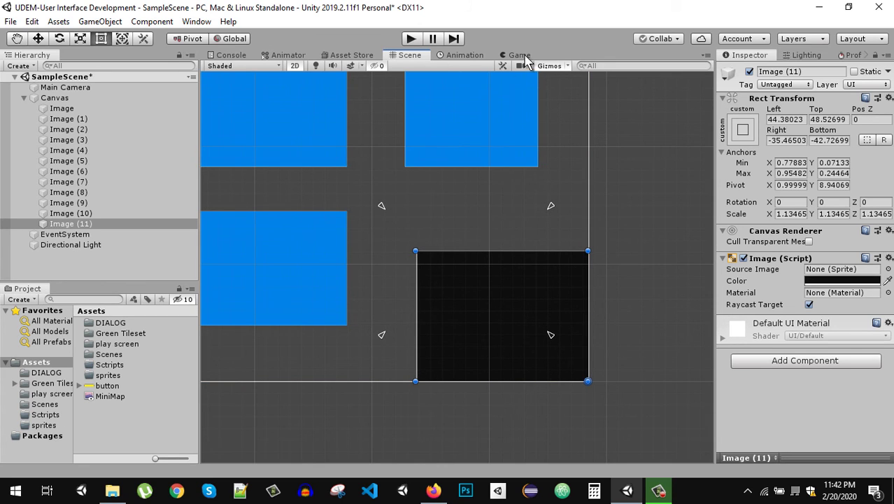
Undock the Game view, resize it to check how the black image behaves, and dock it back.
{"action": "left_click_drag", "start_coordinate": [526, 60], "coordinate": [553, 254]}
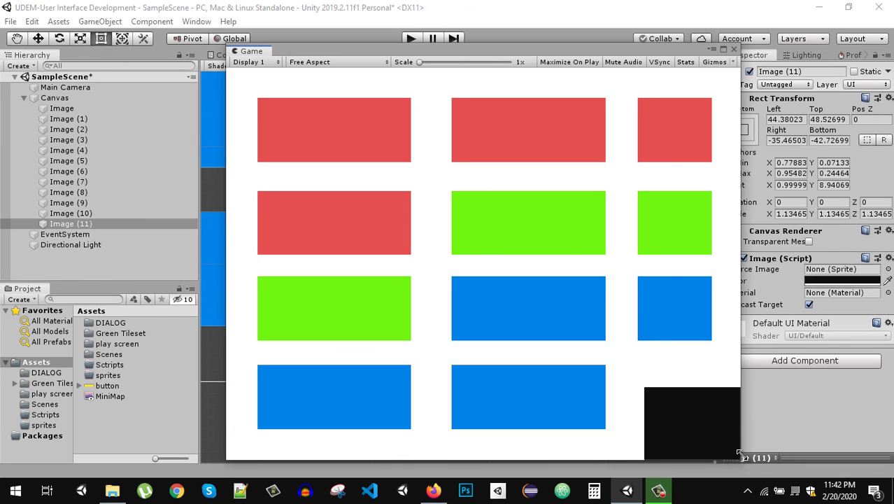
{"action": "left_click_drag", "start_coordinate": [739, 453], "coordinate": [672, 467]}
{"action": "left_click_drag", "start_coordinate": [455, 55], "coordinate": [478, 229]}
{"action": "left_click_drag", "start_coordinate": [289, 230], "coordinate": [484, 70]}
Bring all of the black image's anchors together at the canvas's lower-right corner in the Scene view.
{"action": "left_click", "coordinate": [409, 56]}
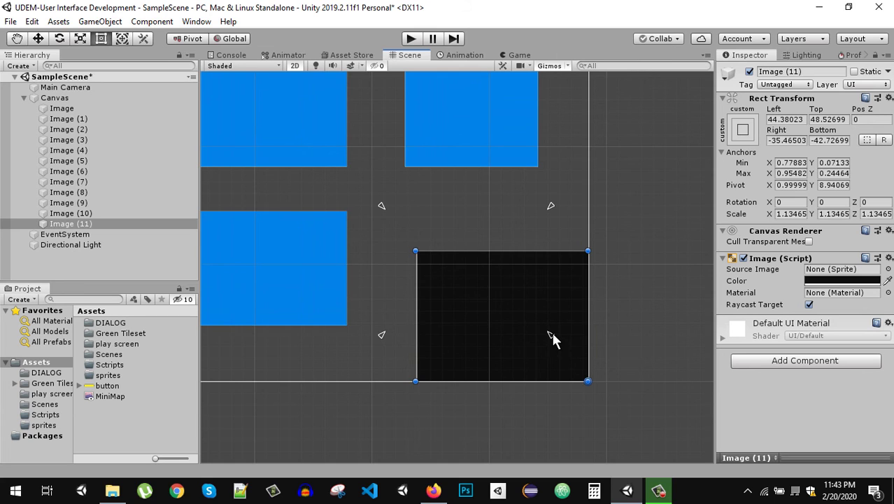
{"action": "left_click_drag", "start_coordinate": [551, 333], "coordinate": [593, 385]}
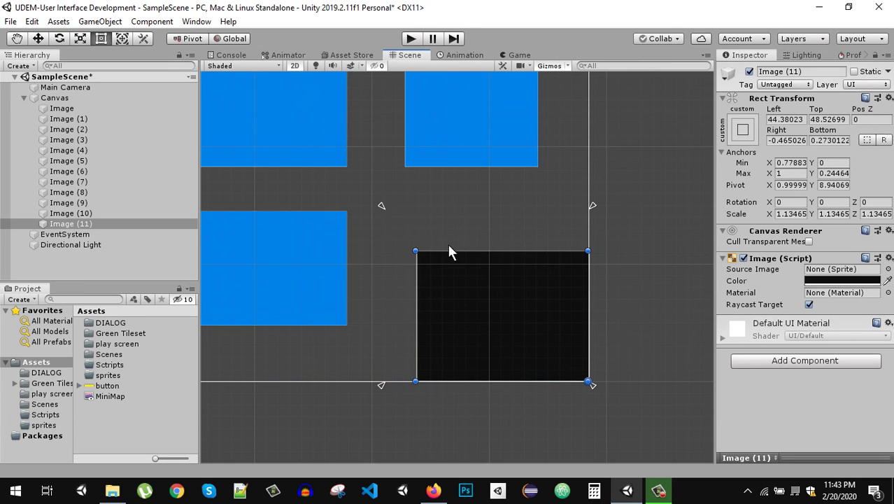
{"action": "left_click_drag", "start_coordinate": [382, 205], "coordinate": [589, 381]}
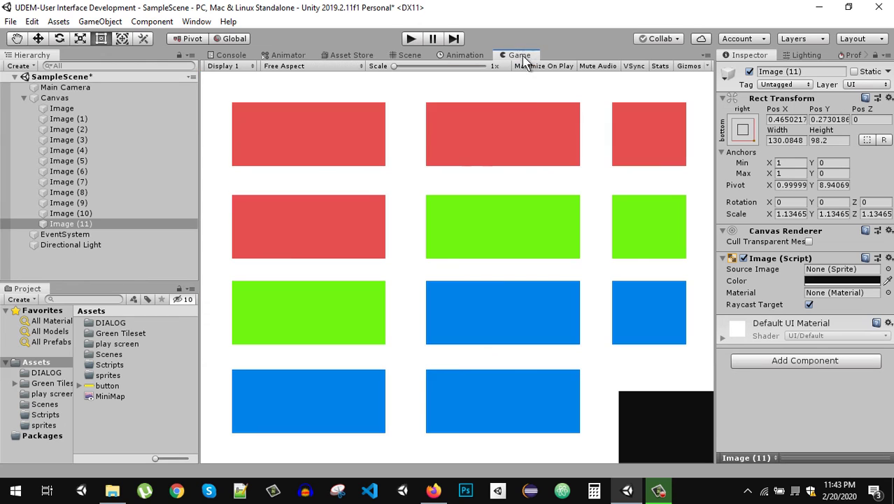
Undock the Game view again and shrink it to check that the black image stays in the lower-right corner.
{"action": "left_click", "coordinate": [521, 57]}
{"action": "left_click_drag", "start_coordinate": [531, 56], "coordinate": [597, 313]}
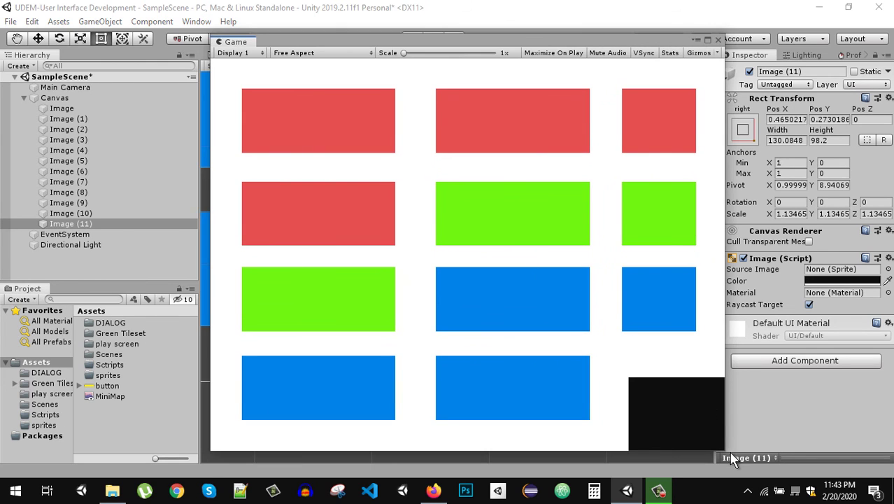
{"action": "left_click_drag", "start_coordinate": [726, 451], "coordinate": [513, 204]}
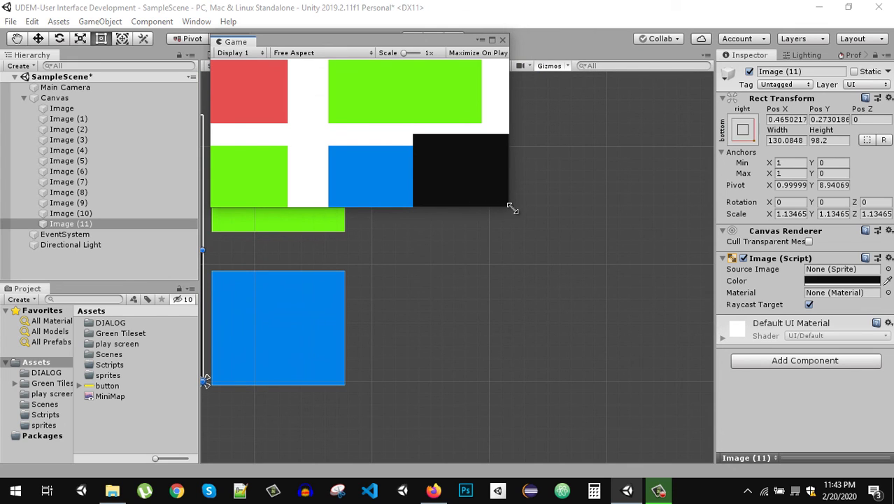
{"action": "left_click_drag", "start_coordinate": [510, 205], "coordinate": [415, 176]}
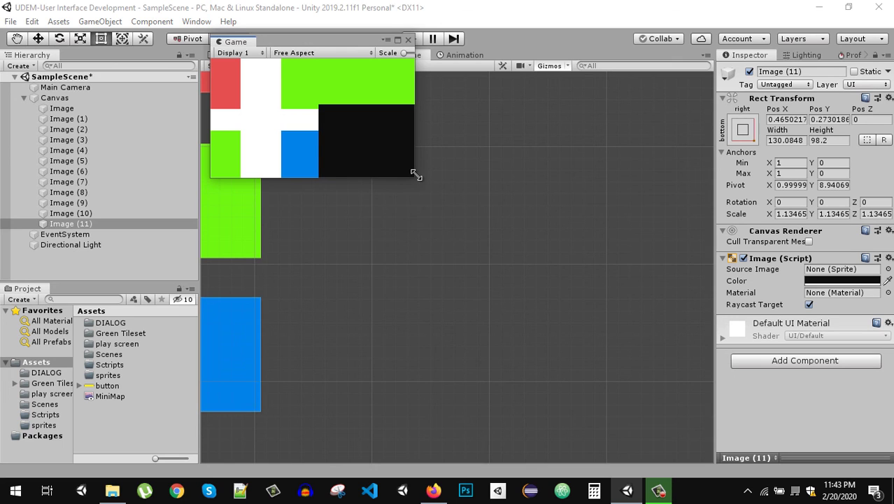
Enlarge the floating Game view to check the black image's corner placement, dock it back and return to the Scene view.
{"action": "left_click_drag", "start_coordinate": [415, 175], "coordinate": [689, 389]}
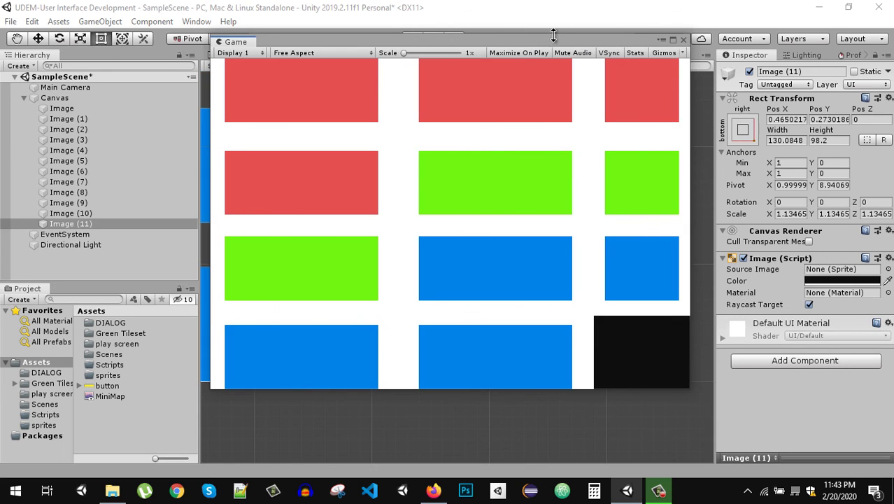
{"action": "left_click_drag", "start_coordinate": [553, 35], "coordinate": [564, 194]}
{"action": "left_click_drag", "start_coordinate": [234, 203], "coordinate": [480, 70]}
{"action": "left_click", "coordinate": [410, 56]}
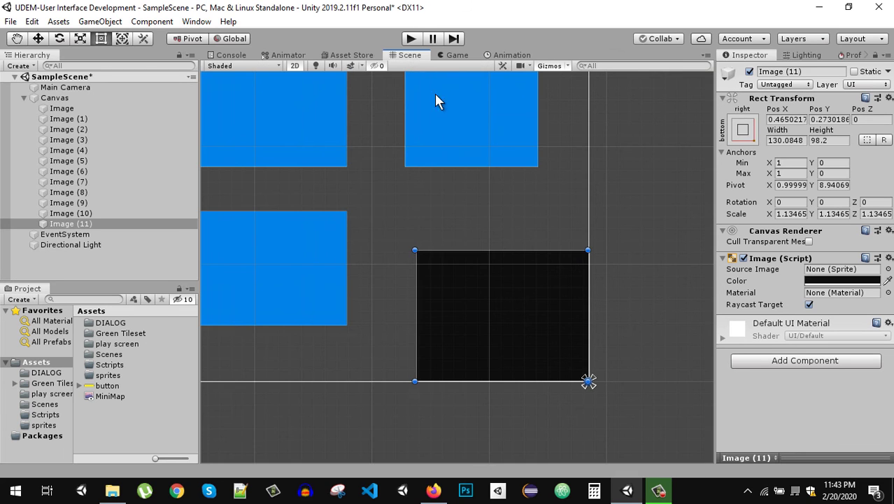
Apply the top-right anchor preset to Image (11), also setting its pivot and position to the canvas's upper-right corner.
{"action": "middle_click_drag", "start_coordinate": [607, 245], "coordinate": [592, 455]}
{"action": "middle_click_drag", "start_coordinate": [601, 105], "coordinate": [602, 280]}
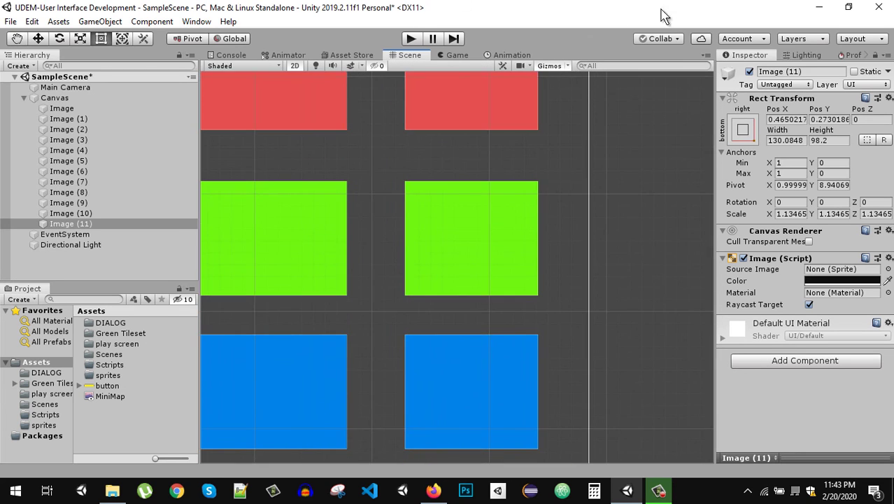
{"action": "middle_click_drag", "start_coordinate": [600, 137], "coordinate": [600, 277]}
{"action": "scroll", "coordinate": [579, 145], "scroll_direction": "down", "scroll_amount": 3}
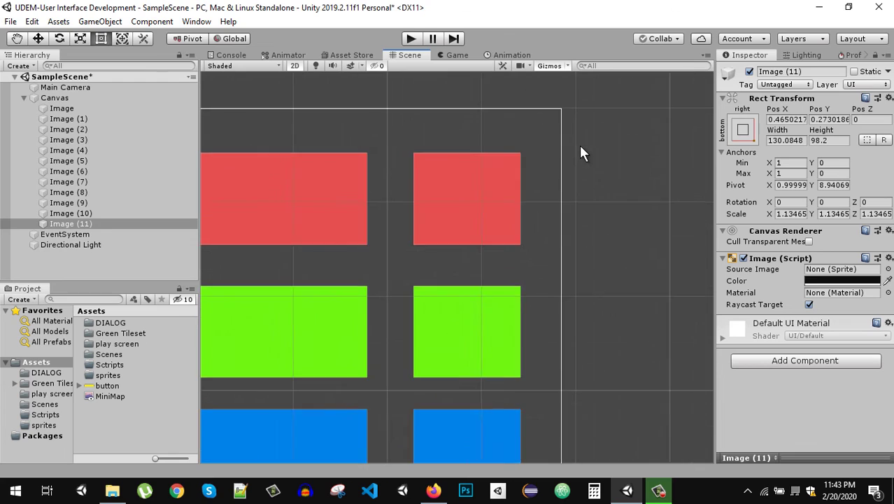
{"action": "scroll", "coordinate": [586, 161], "scroll_direction": "down", "scroll_amount": 4}
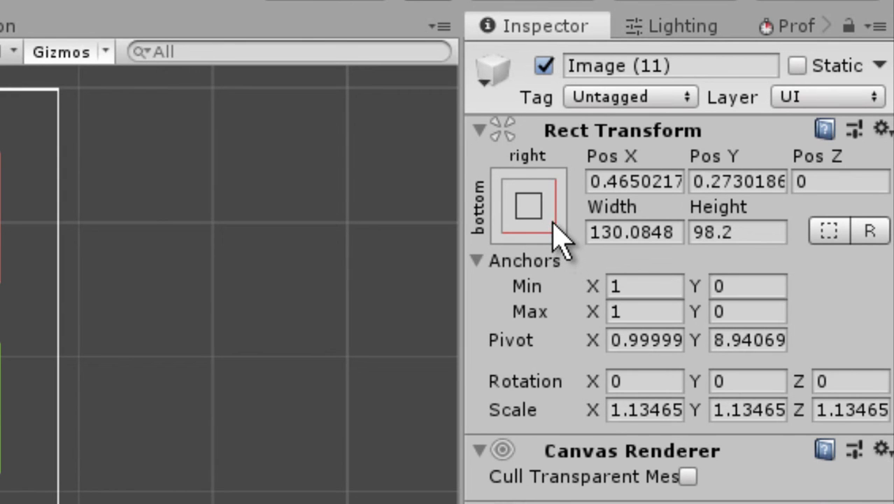
{"action": "left_click", "coordinate": [532, 221]}
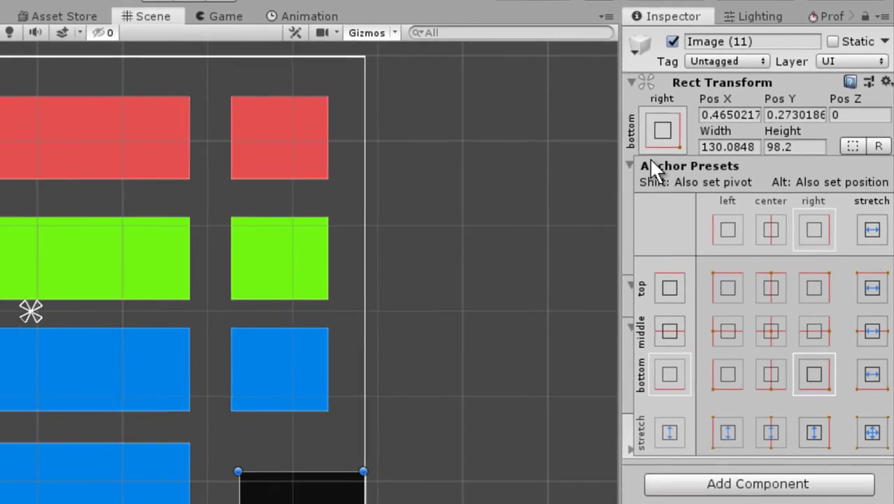
{"action": "key", "text": "shift"}
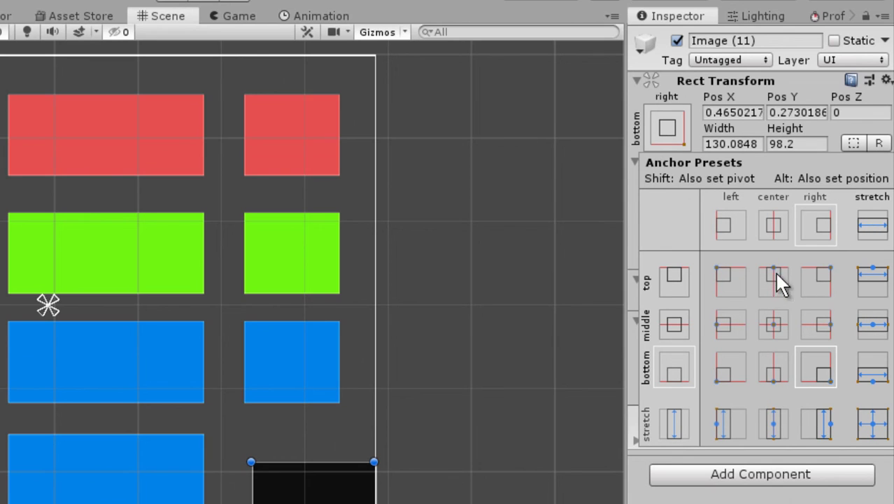
{"action": "left_click", "coordinate": [814, 286], "text": "alt+shift"}
{"action": "scroll", "coordinate": [399, 102], "scroll_direction": "up", "scroll_amount": 5}
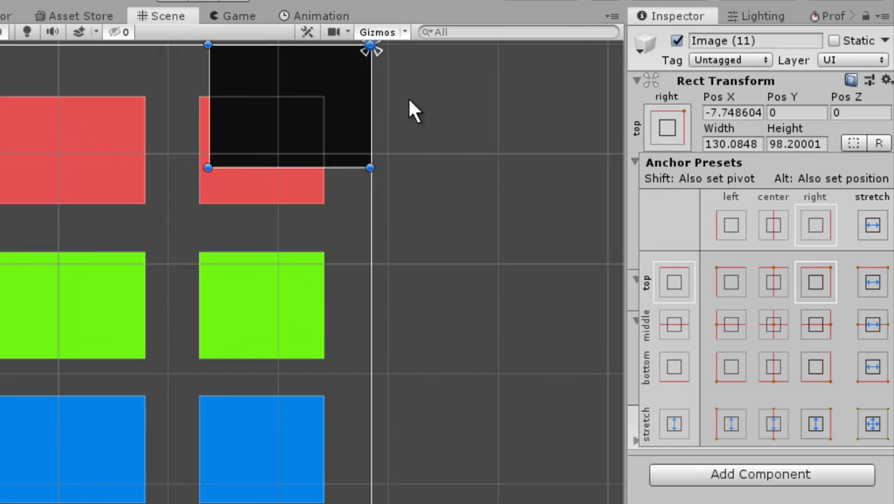
{"action": "middle_click_drag", "start_coordinate": [429, 158], "coordinate": [442, 346]}
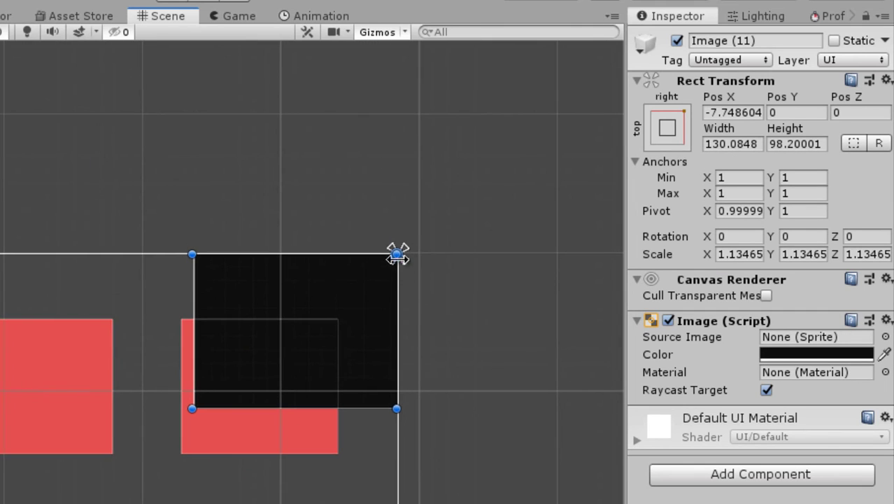